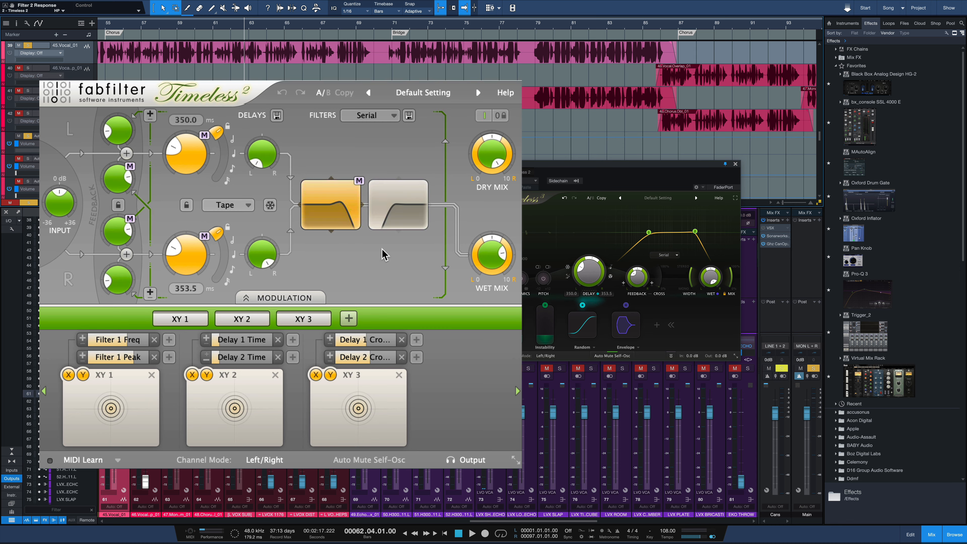
- Examine the Filter 1 and Filter 2 sections in the Timeless 2 interface
click(348, 220)
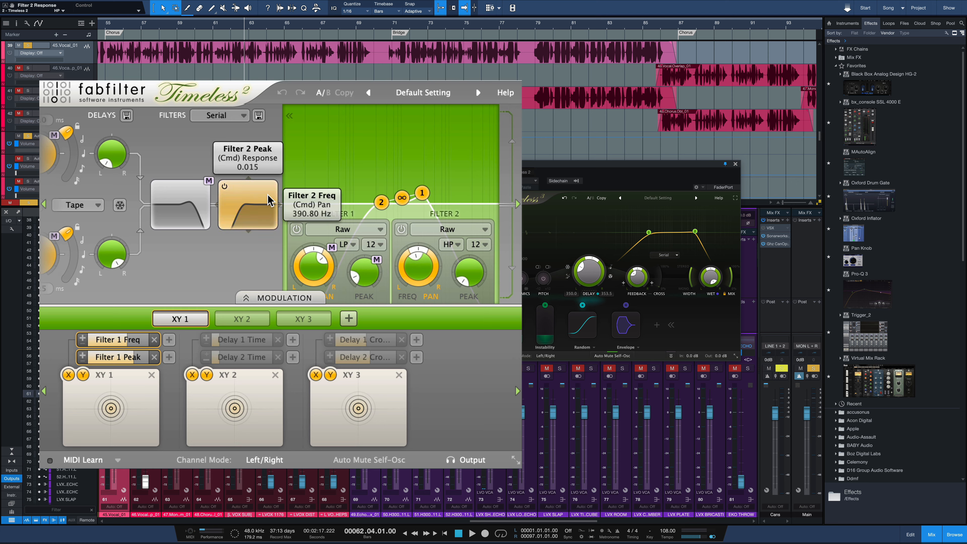
click(197, 216)
click(409, 215)
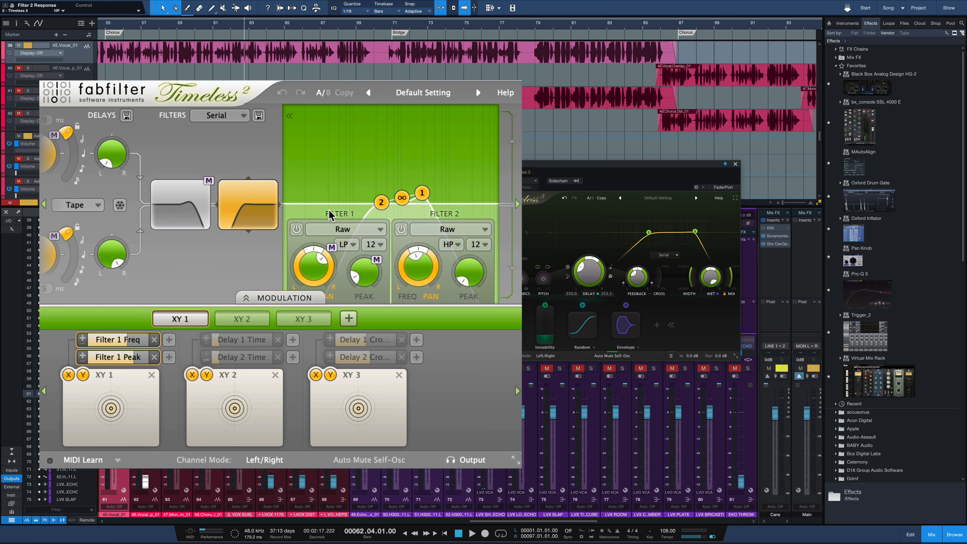
click(265, 211)
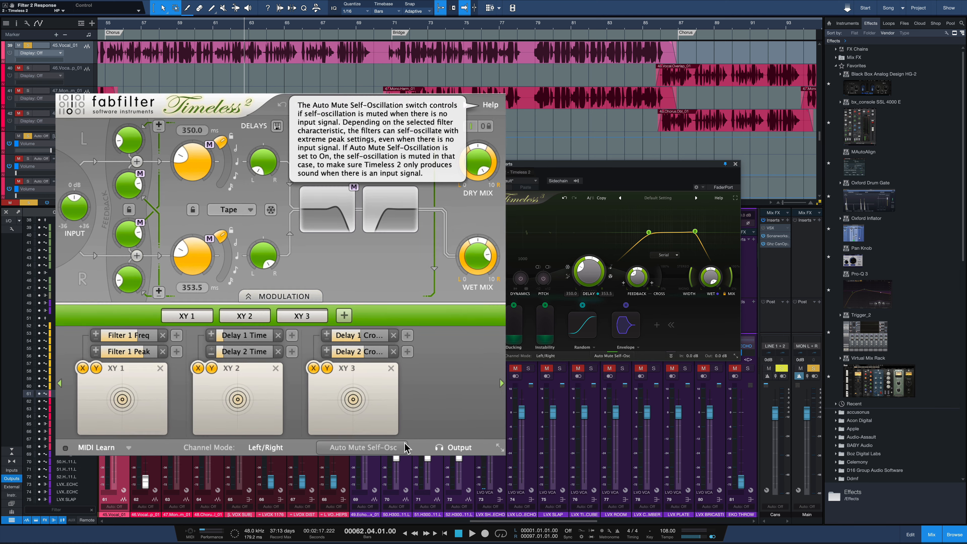
- Switch the Timeless 2 interface to the Wide layout, and return it to Normal
click(398, 367)
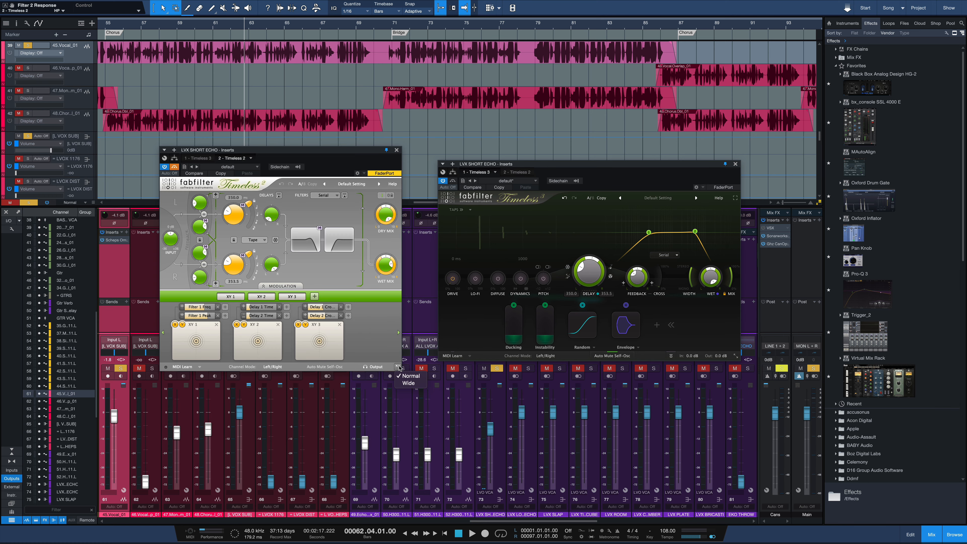
click(405, 383)
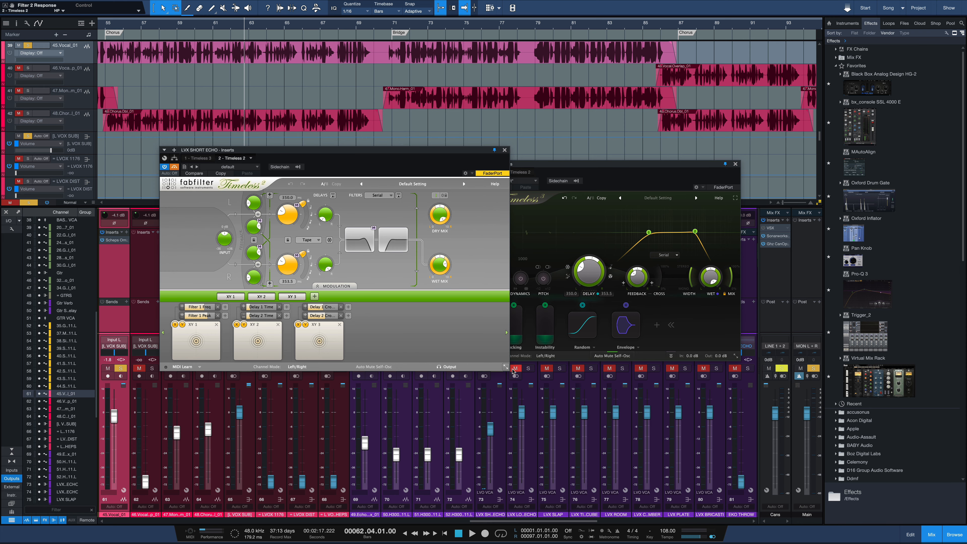
click(507, 368)
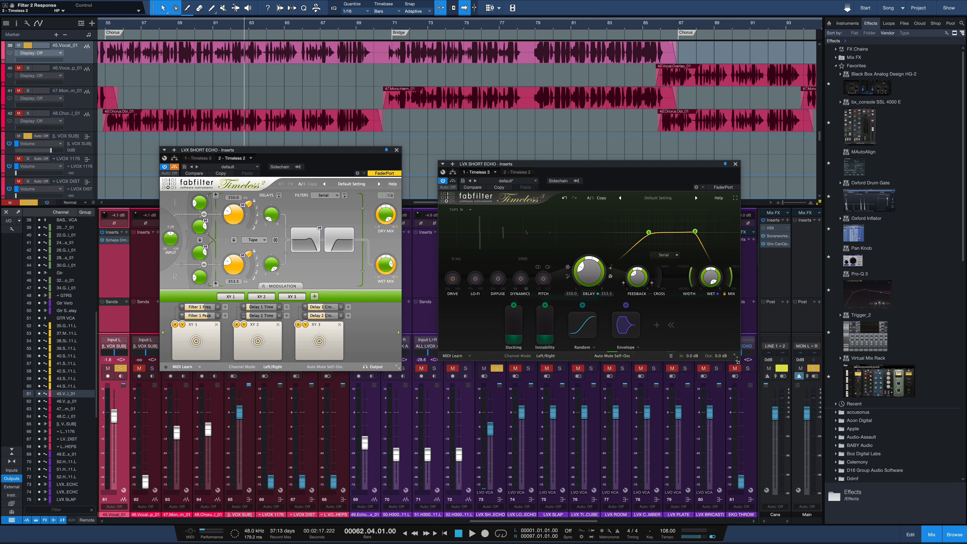
- Widen the Timeless 3 window to a custom size, and switch its full-screen view on and off
drag(737, 362, 791, 359)
click(776, 356)
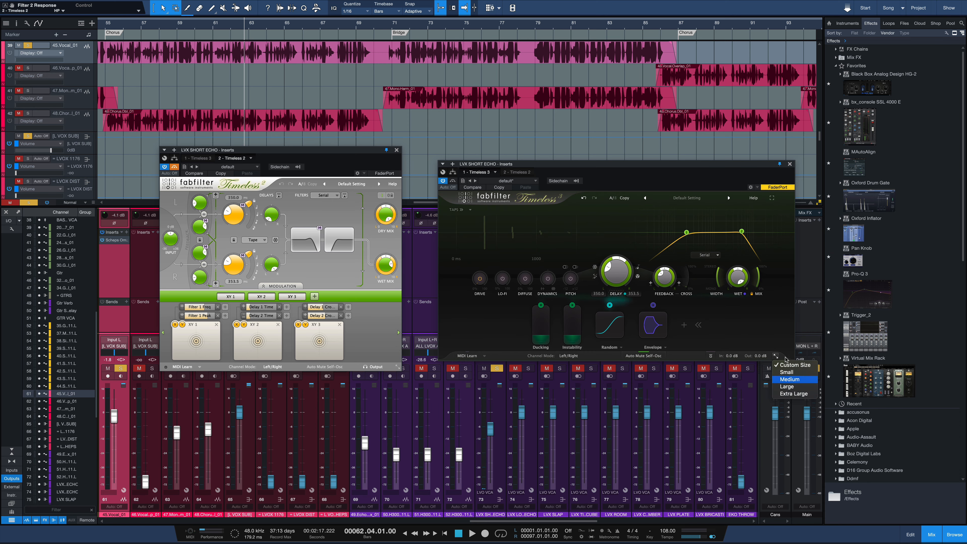
click(782, 326)
click(772, 198)
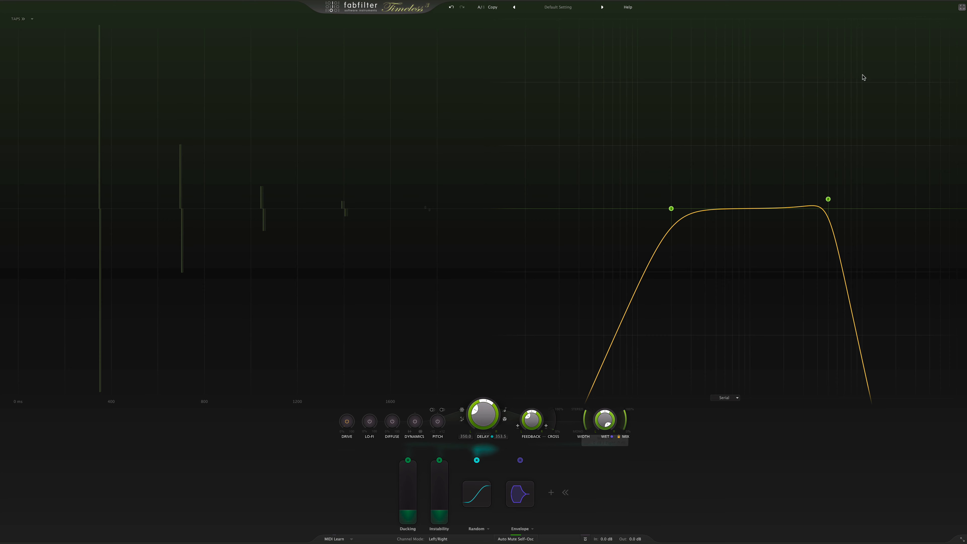
click(962, 7)
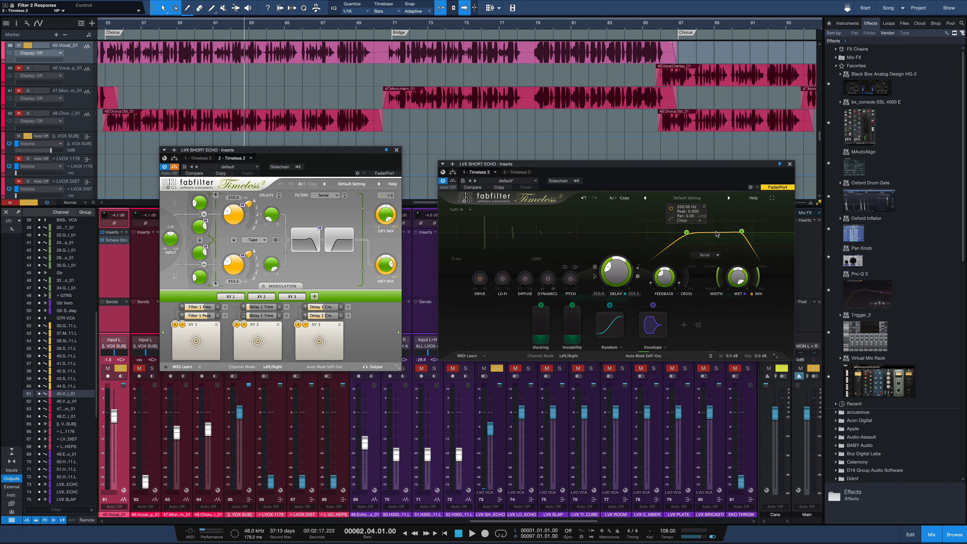
- Add a Bell filter between the two existing Timeless 3 filter points, at about 700 Hz with about -0.65 dB of gain
click(707, 233)
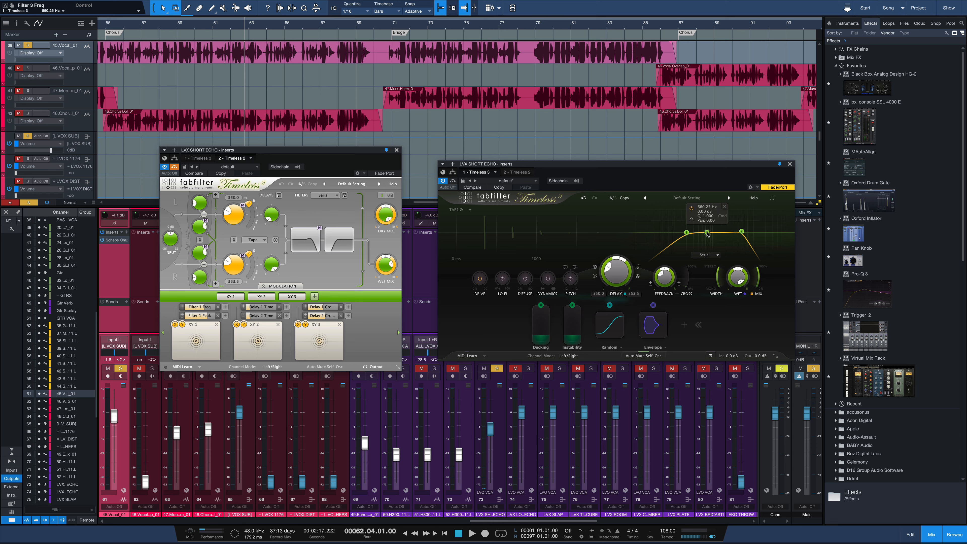
click(691, 219)
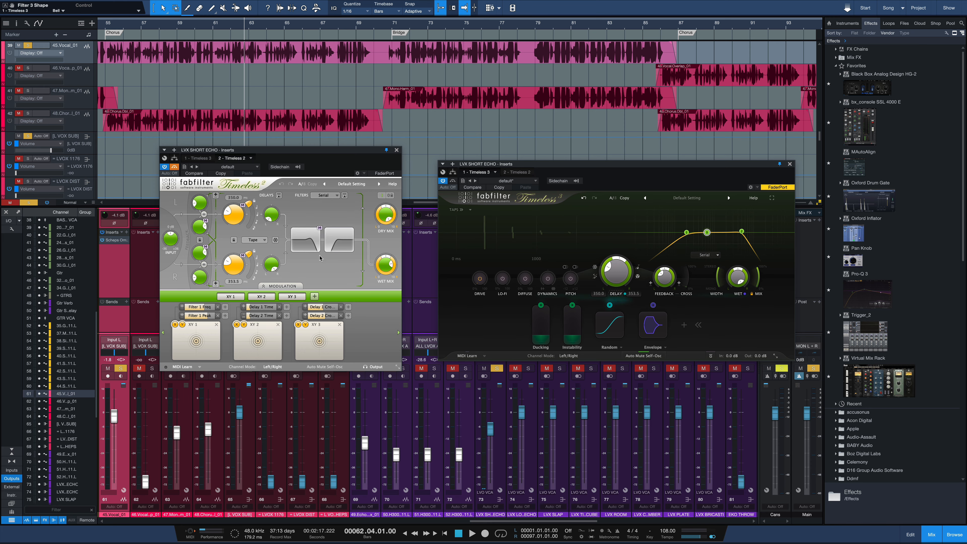
mouse_move(306, 248)
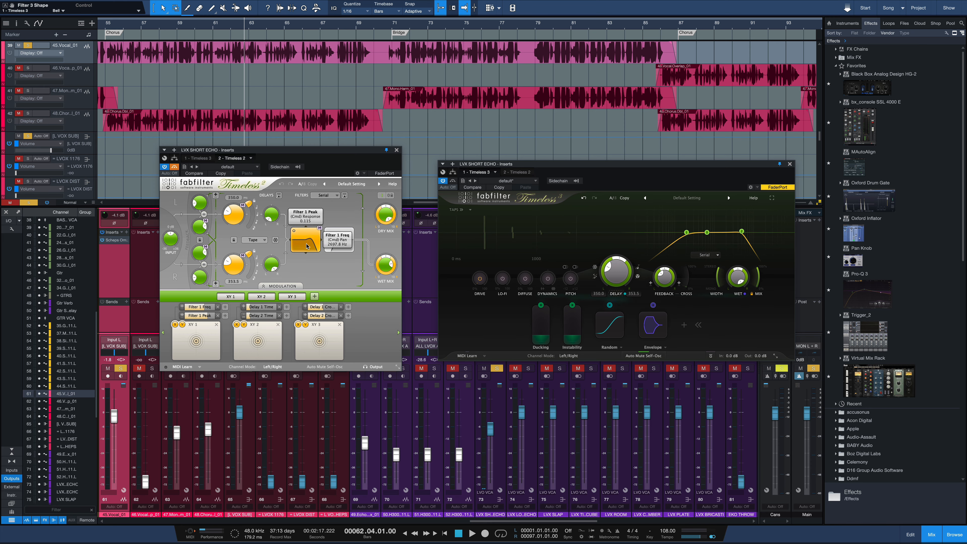
mouse_move(706, 233)
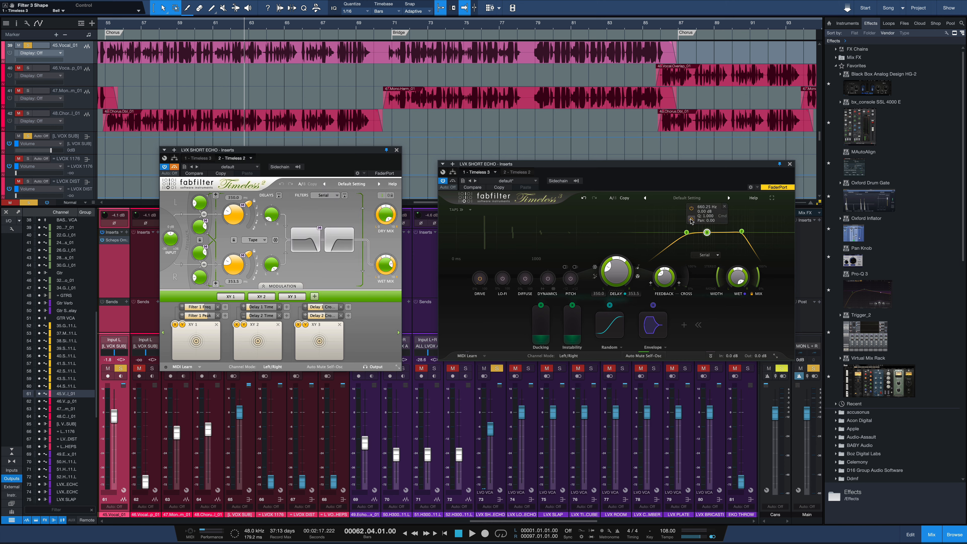
drag(707, 233, 708, 235)
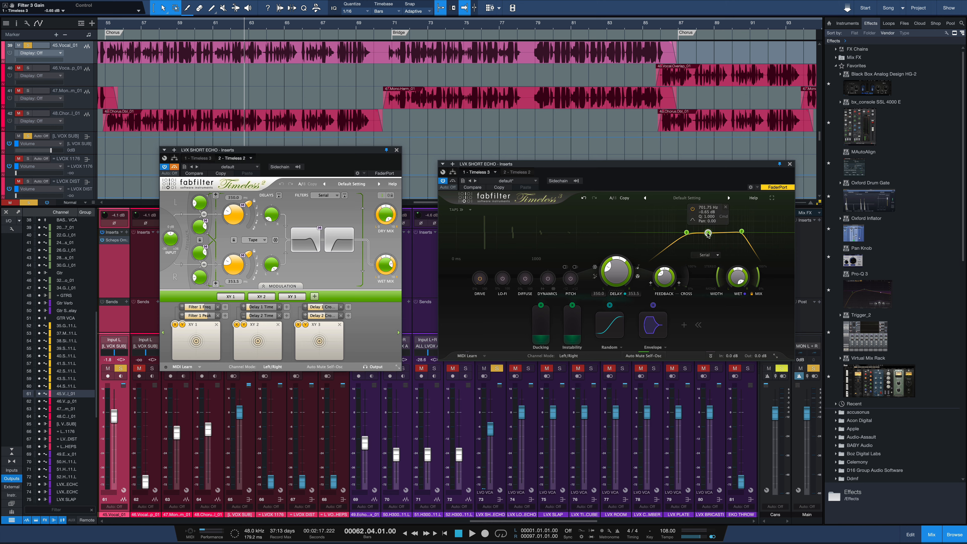
- Toggle the Timeless 3 taps view and set the interface size to Extra Large
click(462, 210)
click(460, 210)
click(775, 356)
click(791, 394)
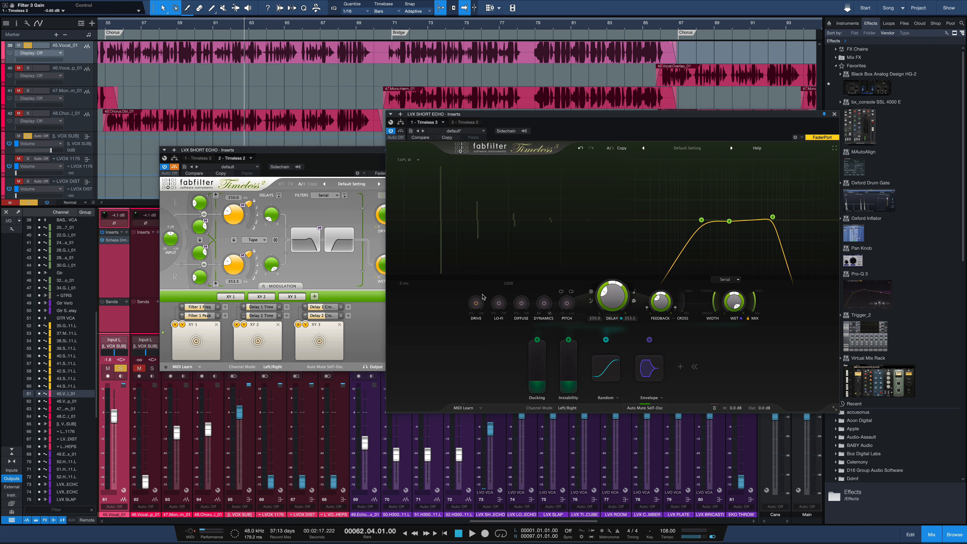
- Shift the first delay tap in the Timeless 3 tap display to a left delay time of about 361 ms
mouse_move(563, 303)
mouse_move(591, 294)
mouse_move(441, 172)
mouse_down()
mouse_move(456, 179)
mouse_move(442, 179)
mouse_up()
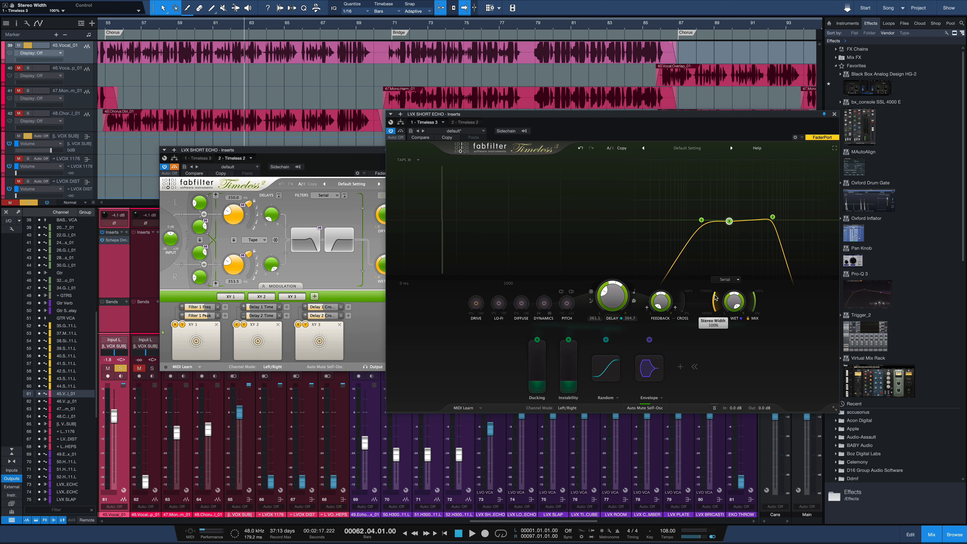
- Adjust the Stereo Width, and lower the Mix to 0% before restoring it to 100%
drag(716, 300, 726, 400)
drag(755, 304, 695, 417)
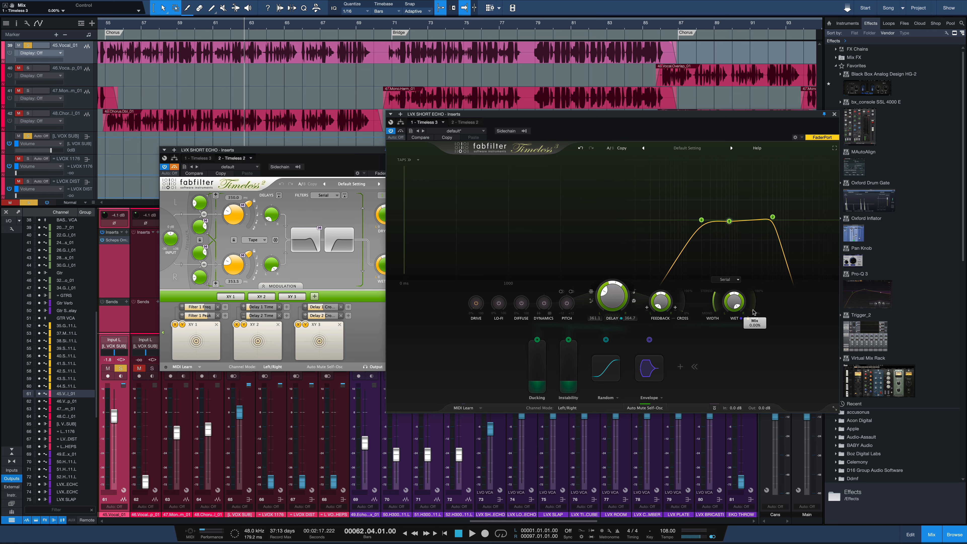
drag(749, 309, 751, 292)
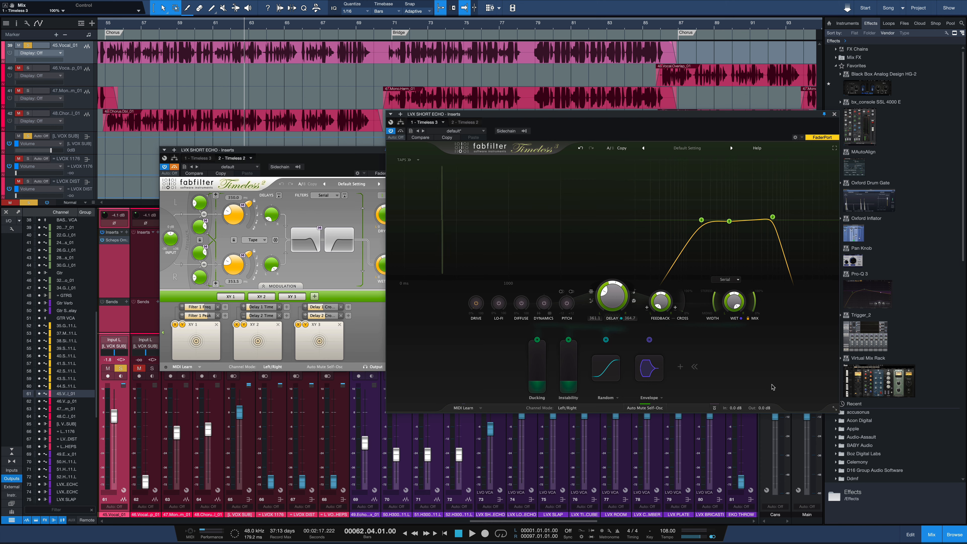
- Open the Ducking modulation slider's name for editing
mouse_move(535, 366)
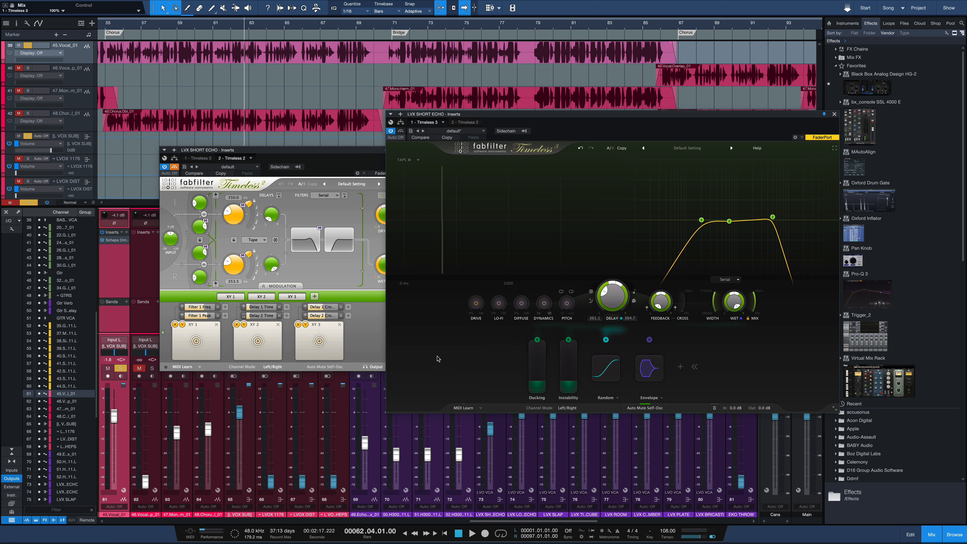
double_click(539, 398)
click(502, 382)
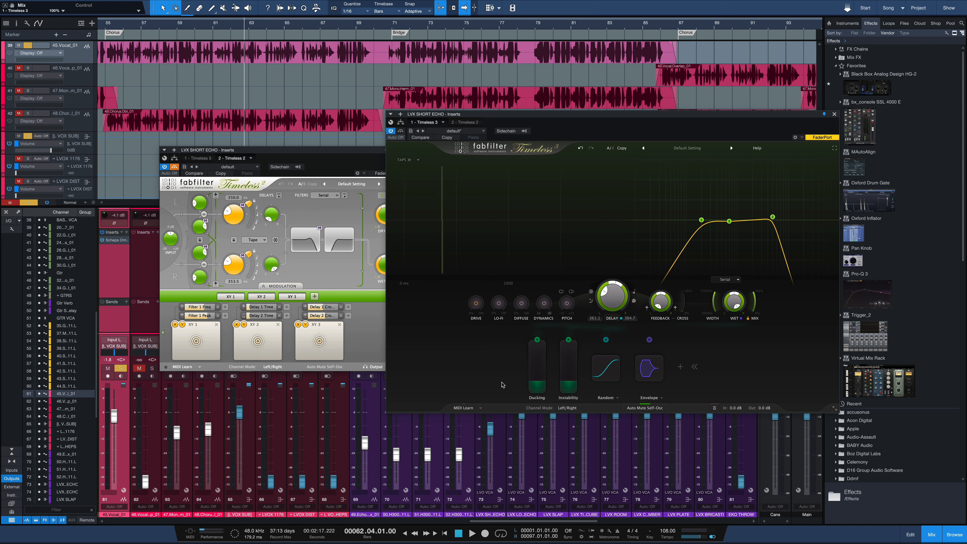
- Browse the Timeless 3 preset categories, including the V2 Preset Folder
click(699, 150)
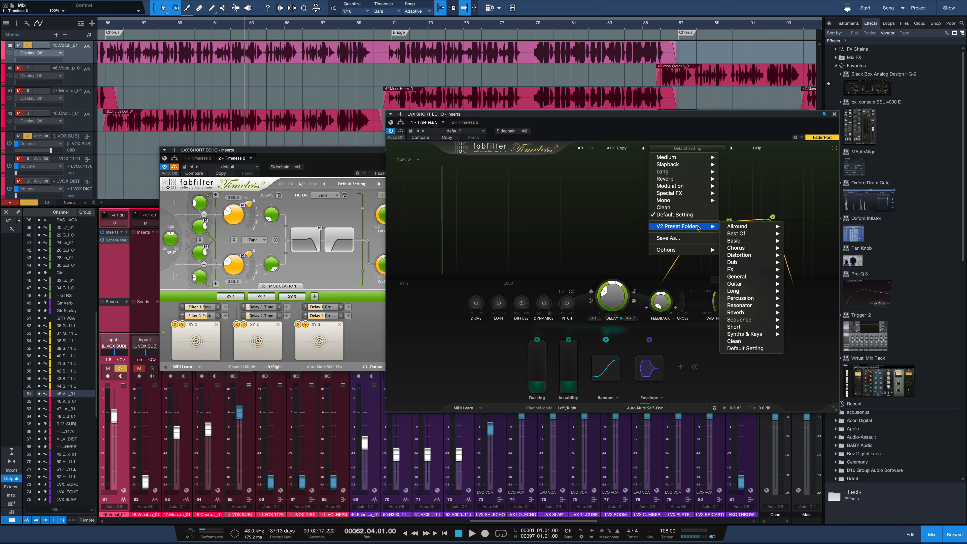
mouse_move(749, 265)
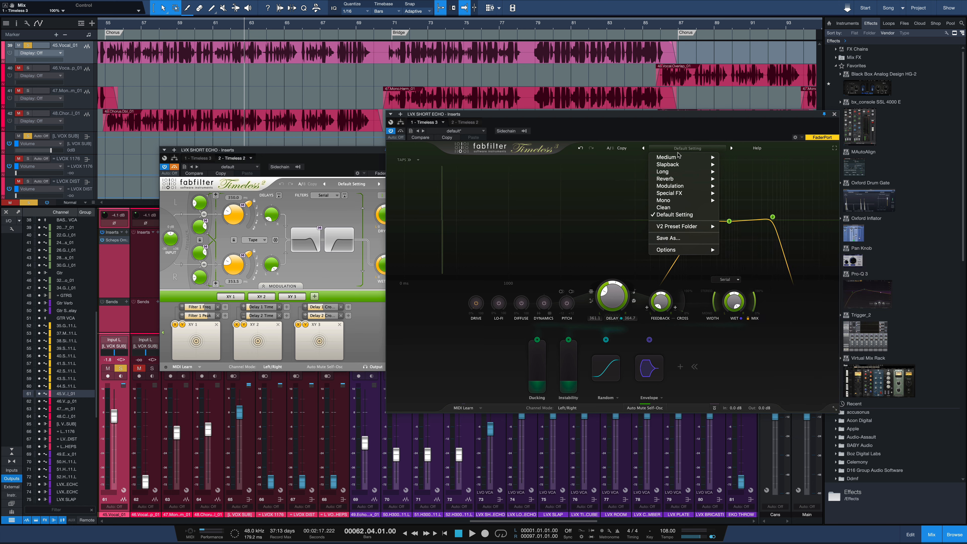
click(749, 138)
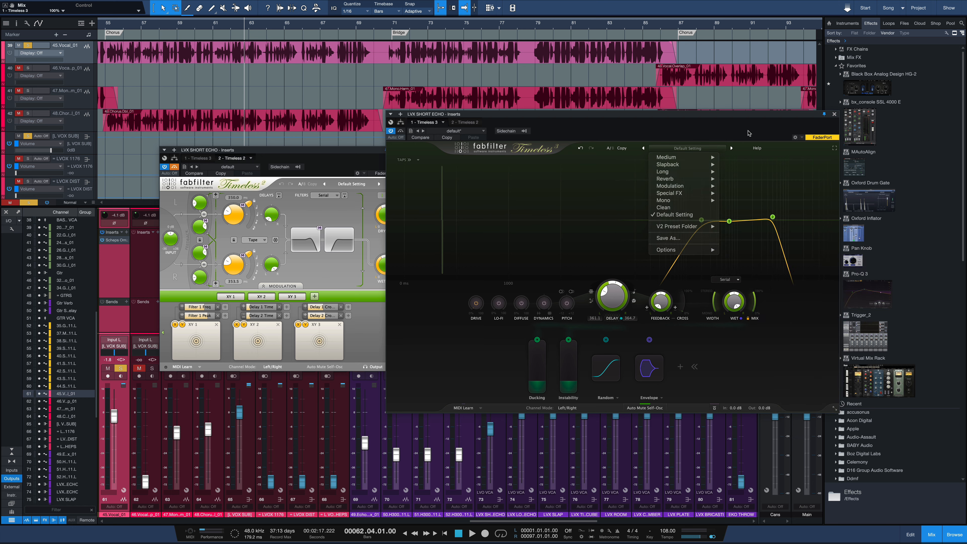
- Close the Timeless 2 window and reposition the Timeless 3 window closer to the middle of the workspace
click(292, 154)
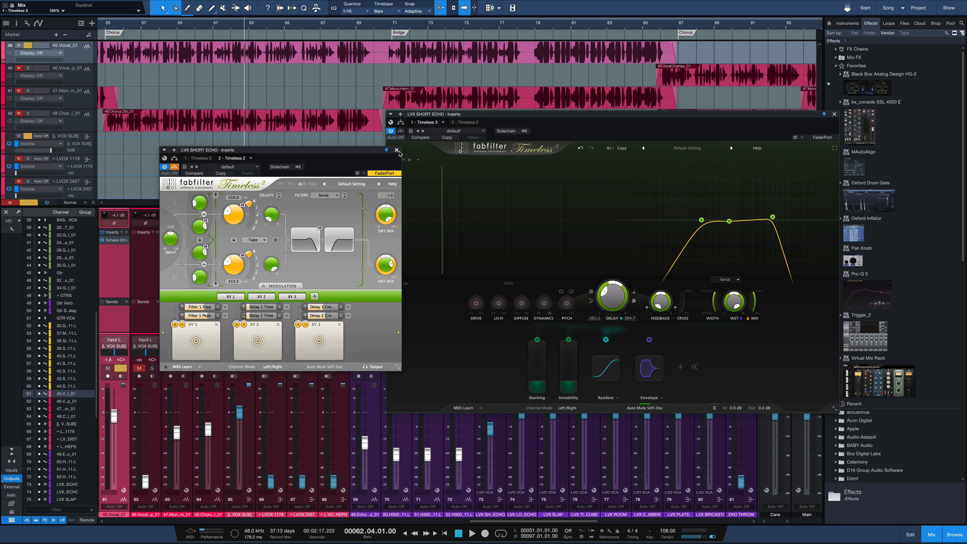
click(397, 150)
drag(488, 117, 373, 113)
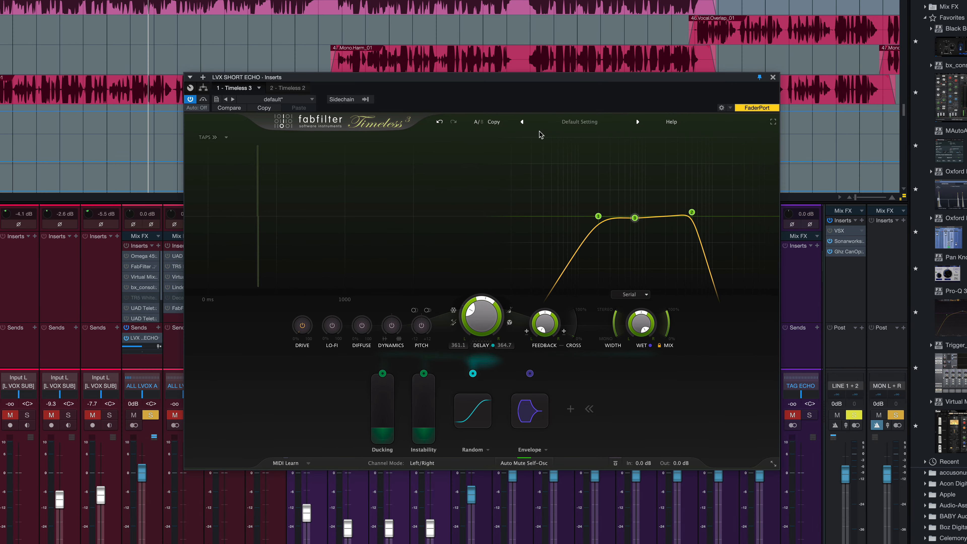
- Load the Envelope Gated Bright Ambience preset from the Reverb category in Timeless 3
click(548, 122)
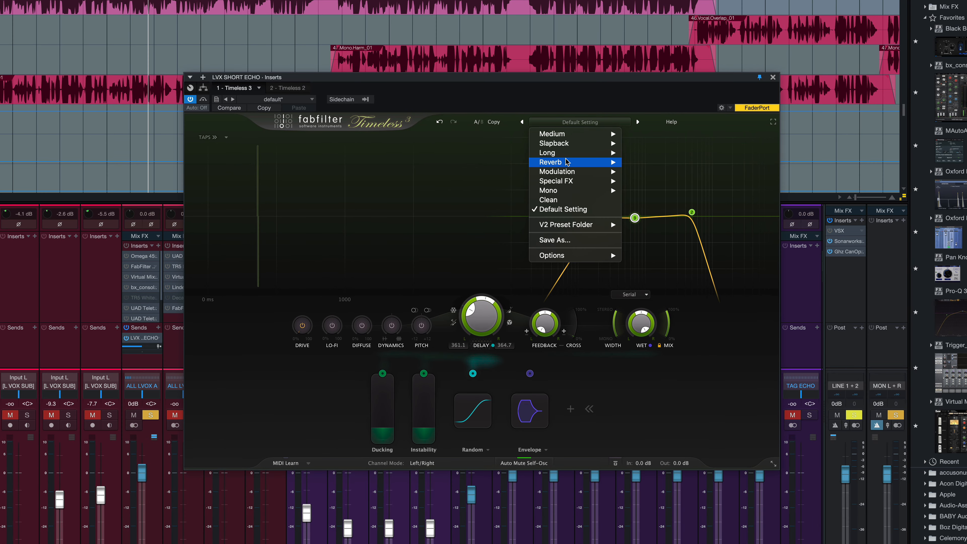
mouse_move(594, 162)
click(639, 184)
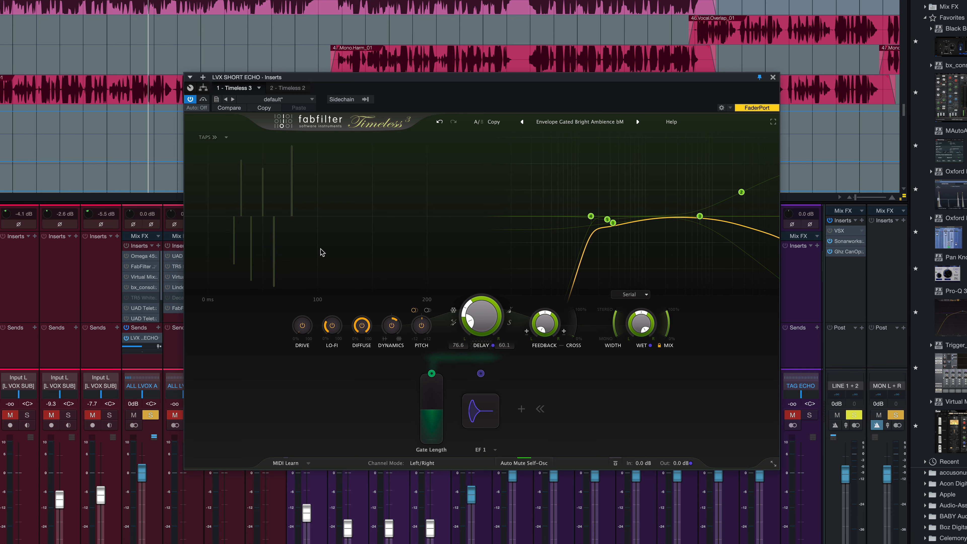
click(700, 216)
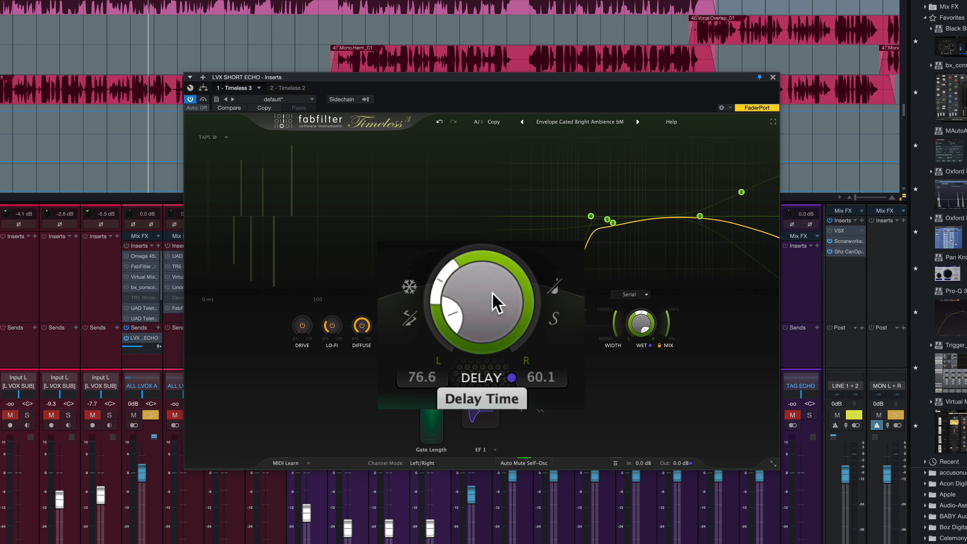
- Load the Default Setting preset in Timeless 3
click(597, 121)
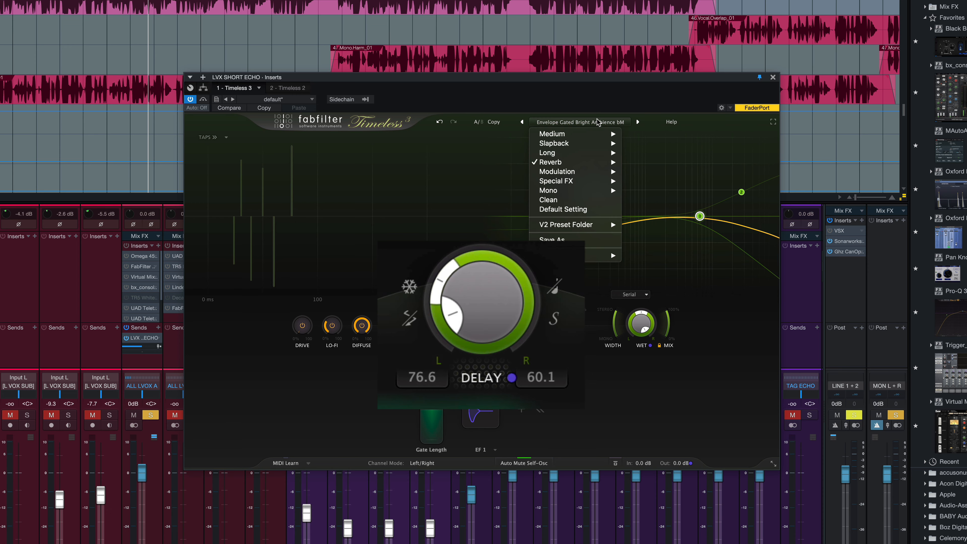
click(576, 212)
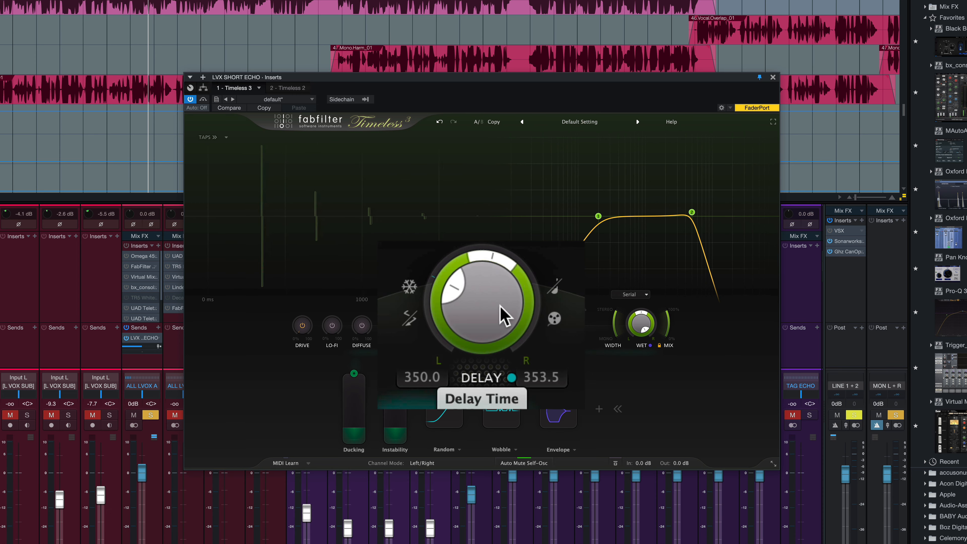
mouse_move(490, 323)
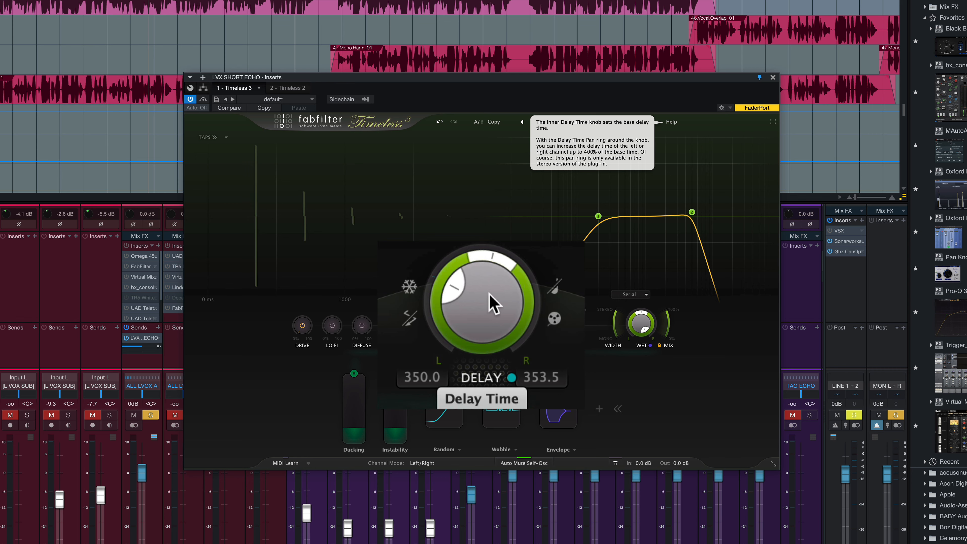
- Vary the Delay Time Pan between the channels, ending at 350.3 ms left and 350.0 ms right
drag(465, 261, 445, 266)
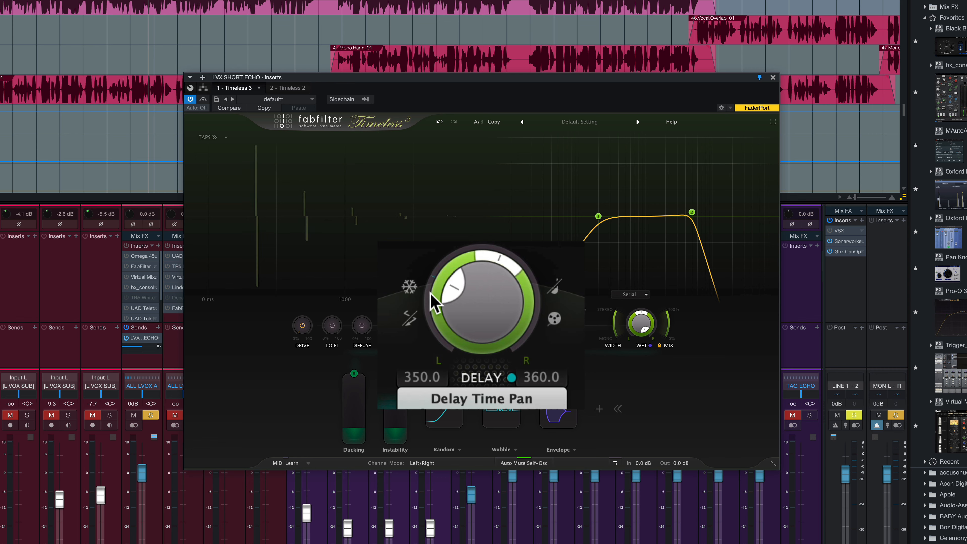
drag(431, 290, 430, 347)
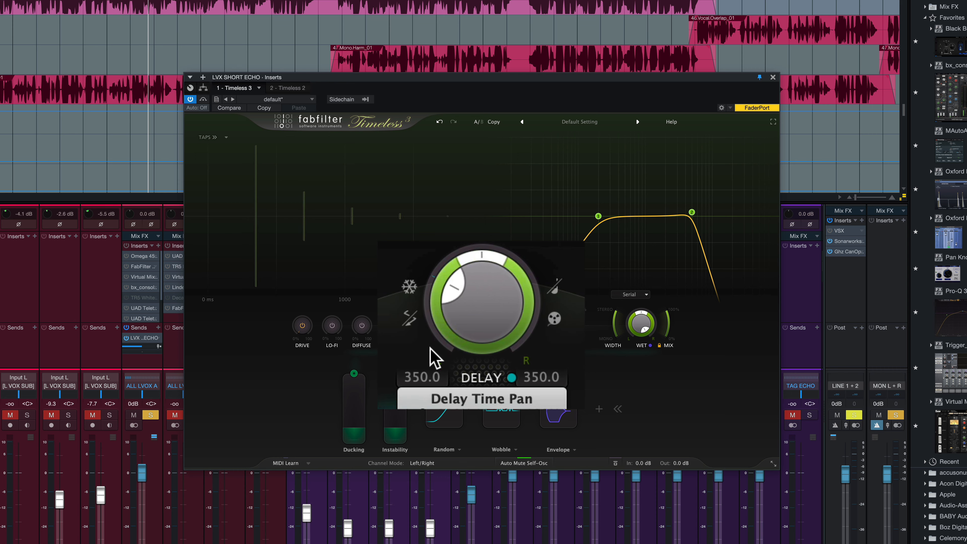
drag(438, 296, 447, 273)
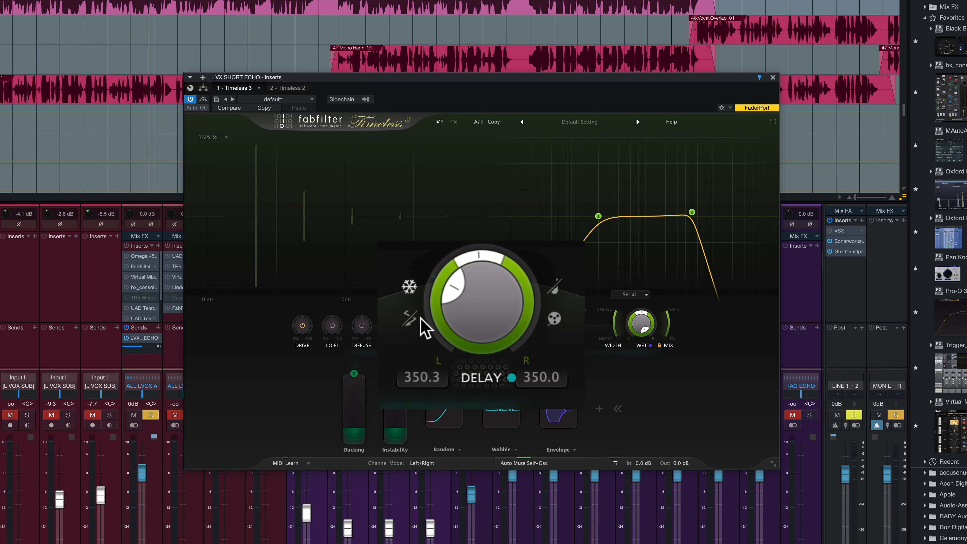
- Inspect the Delay section's ping-pong modes, note-sync values and Tape/Stretch Read Mode control
click(411, 319)
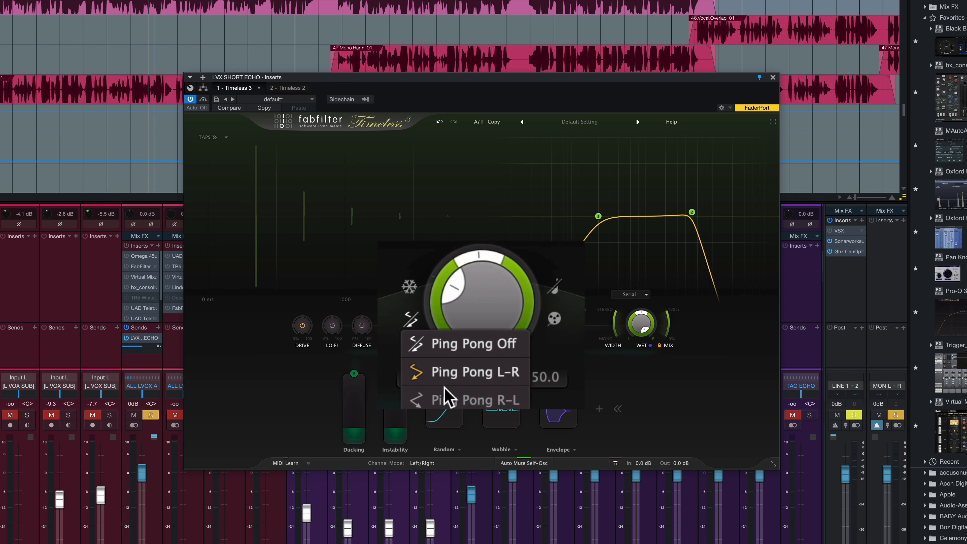
click(505, 318)
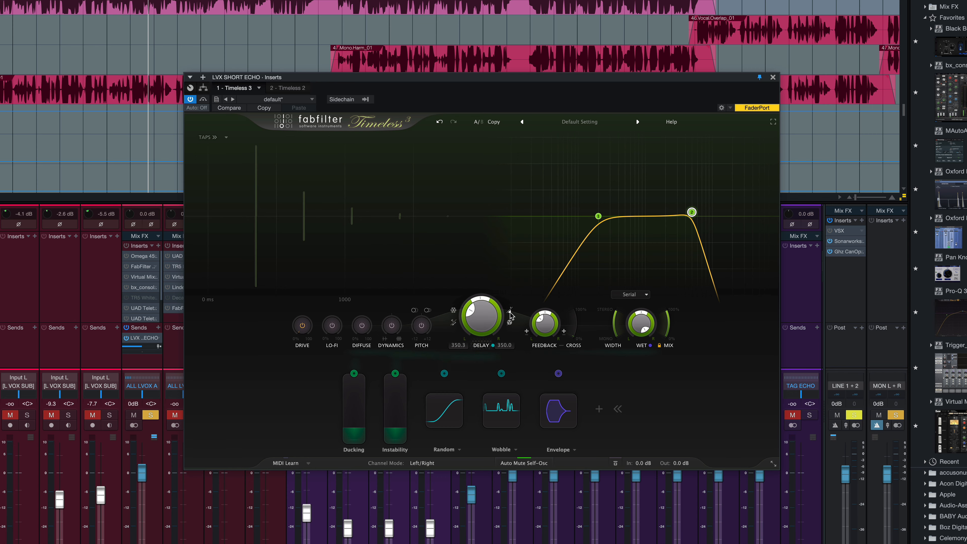
click(510, 311)
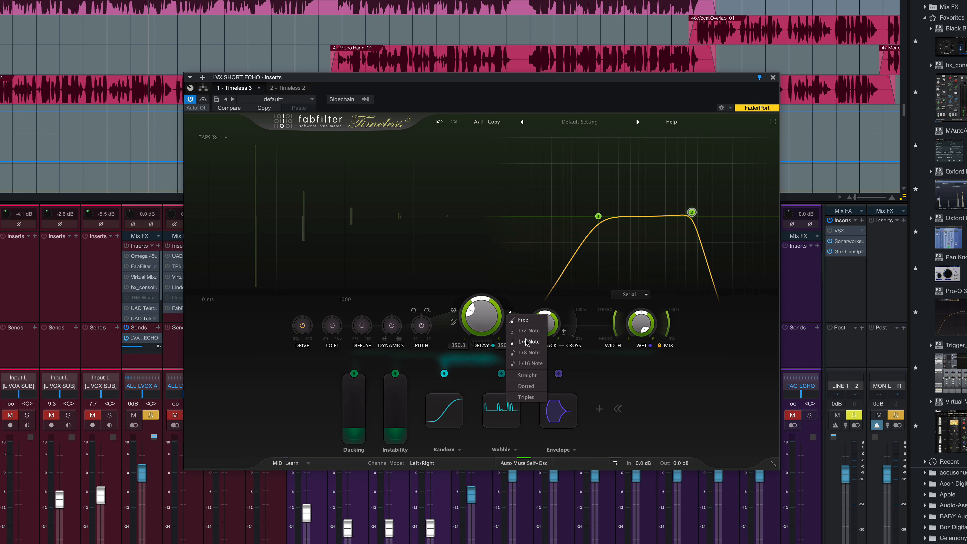
click(511, 323)
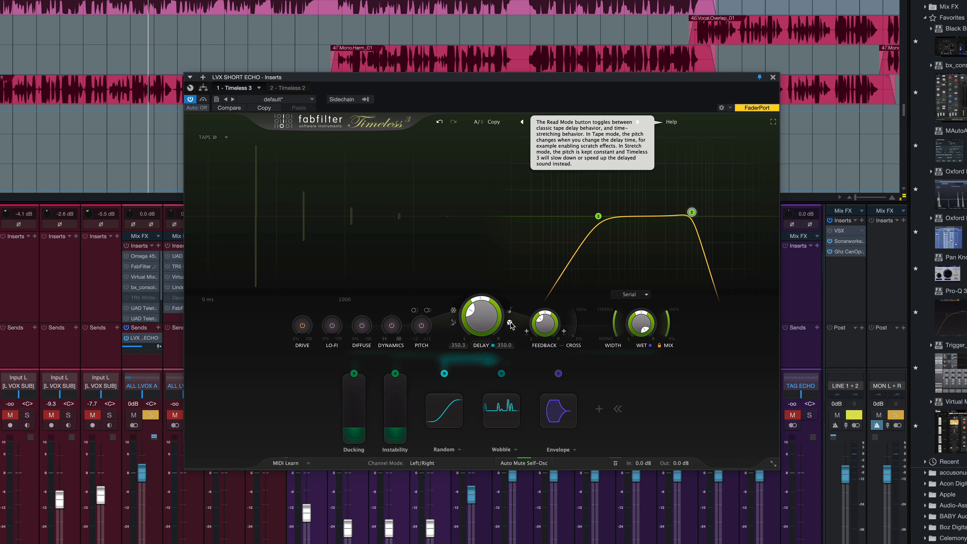
click(510, 324)
click(513, 329)
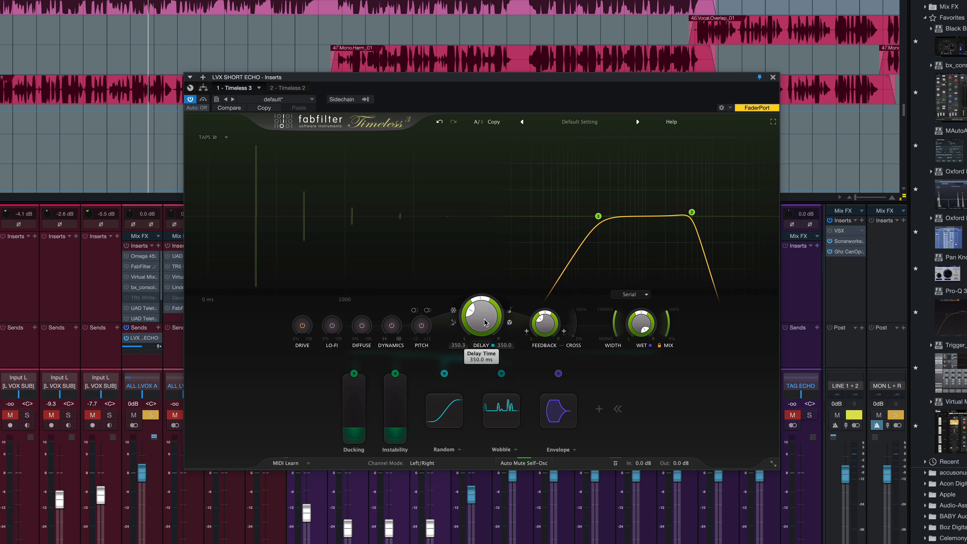
mouse_move(485, 322)
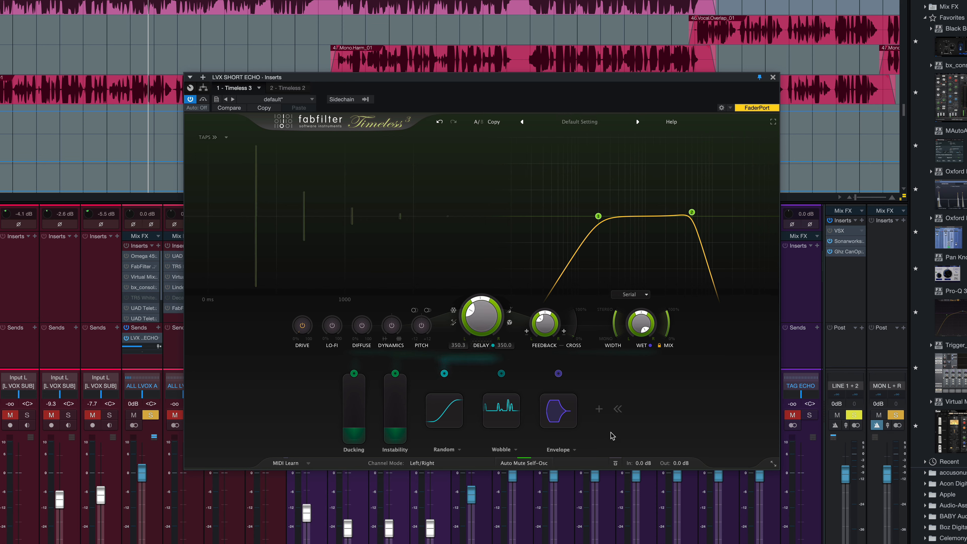
mouse_move(482, 346)
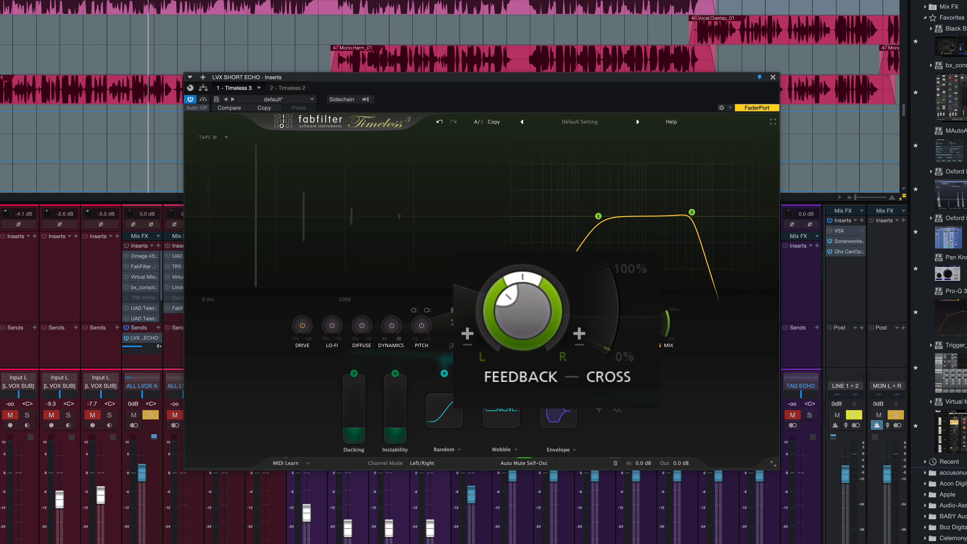
- Try the Feedback Pan and Feedback Cross controls, and toggle the polarity of the left and right feedback channels
mouse_move(525, 339)
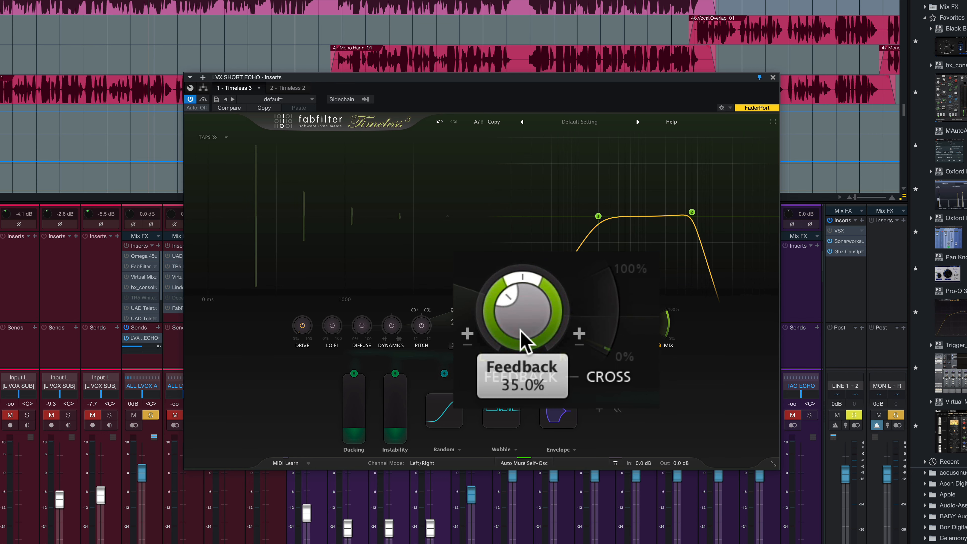
drag(497, 303, 492, 339)
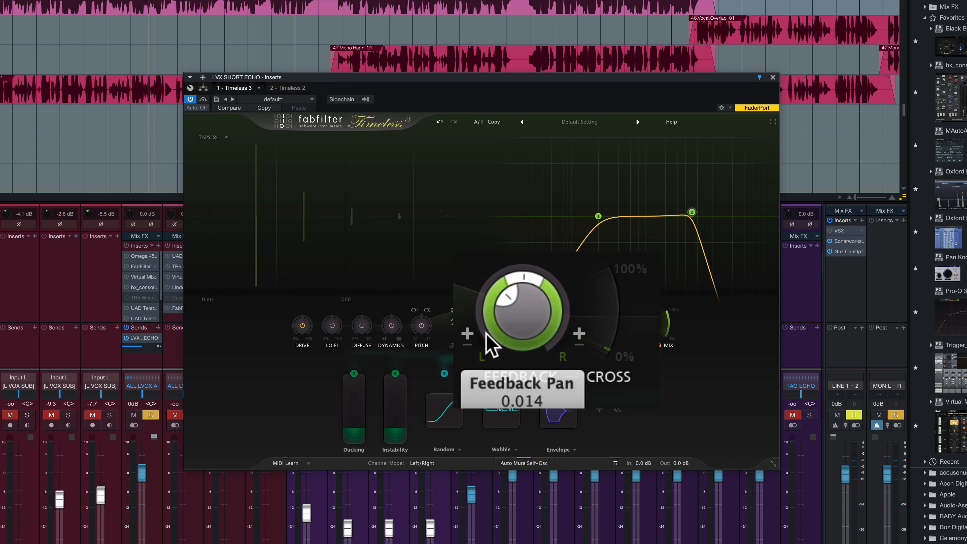
drag(604, 360, 600, 399)
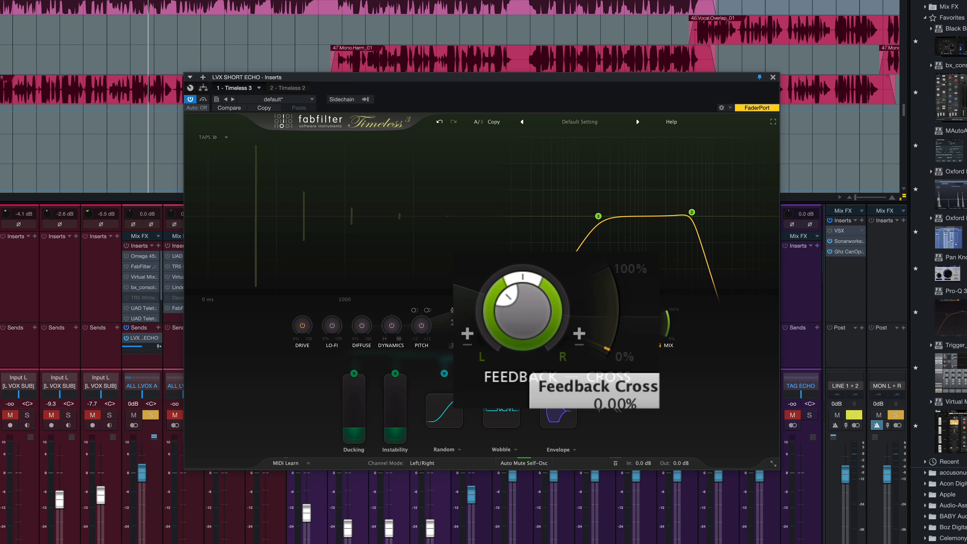
mouse_move(599, 403)
mouse_down()
mouse_move(620, 372)
mouse_move(585, 391)
mouse_move(600, 403)
mouse_up()
click(467, 346)
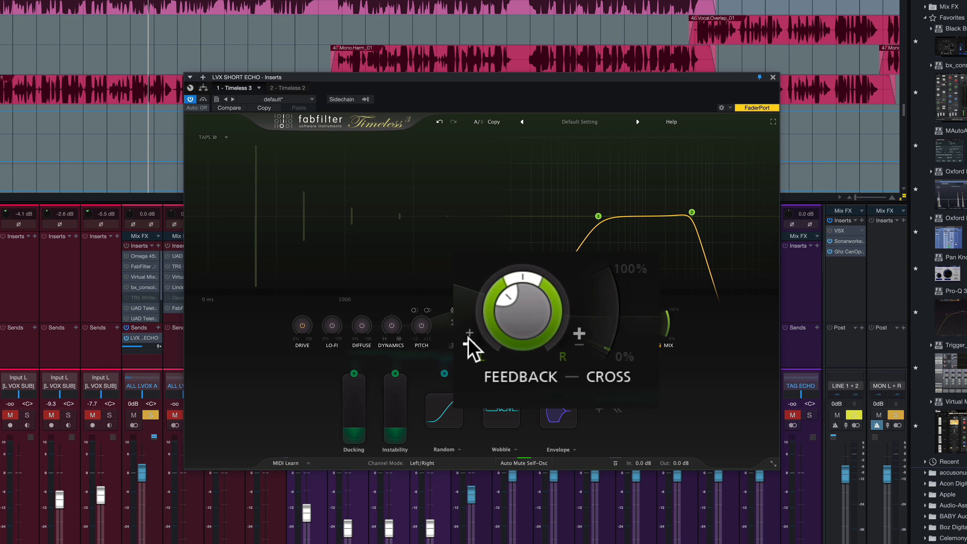
click(468, 338)
click(579, 341)
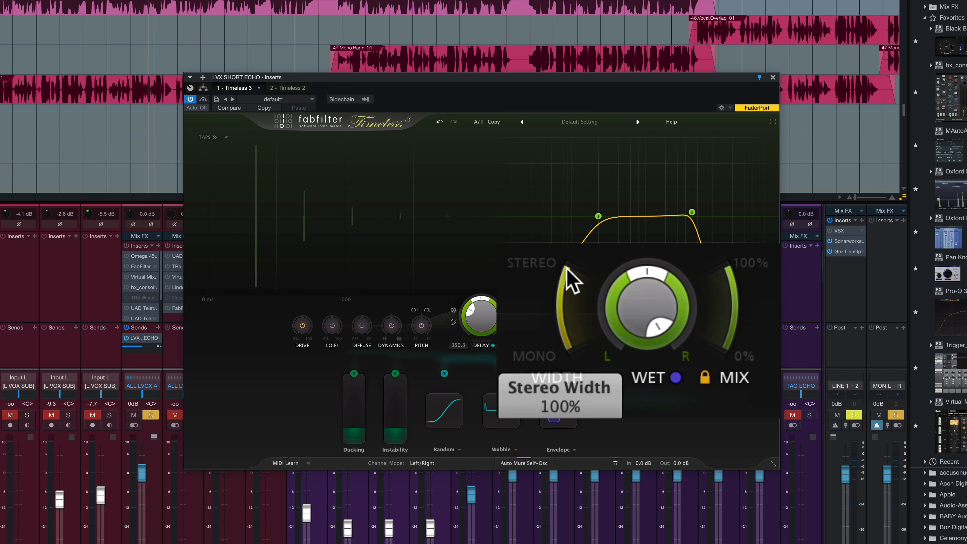
- Try the Stereo Width and Wet Pan controls, and check the Left/Right and Mid/Side Channel Mode options
mouse_move(568, 268)
mouse_down()
mouse_move(568, 338)
mouse_move(568, 267)
mouse_up()
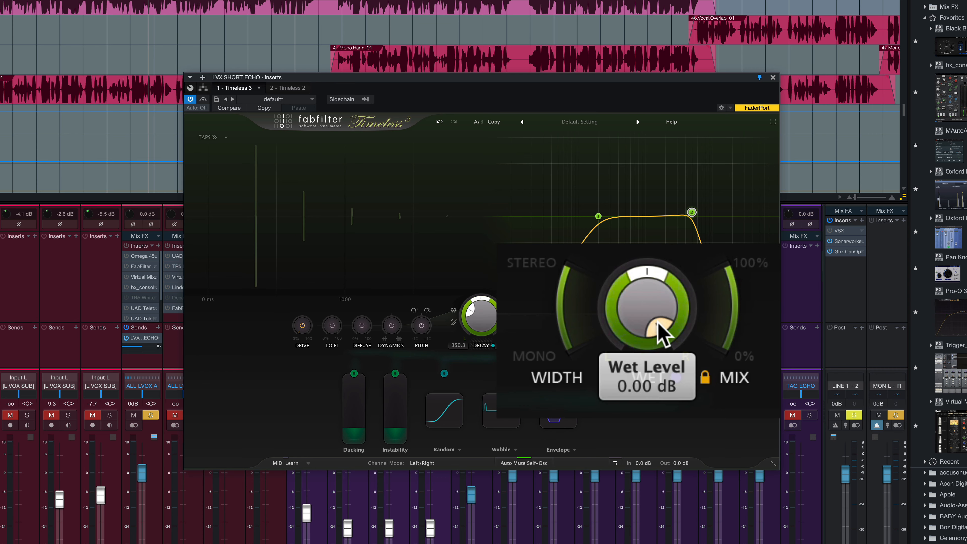
mouse_move(656, 301)
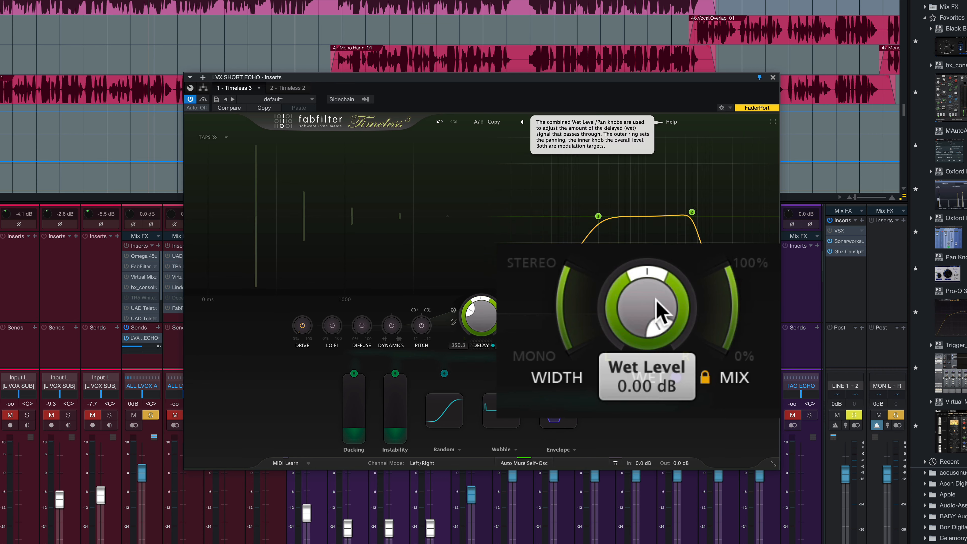
mouse_move(623, 284)
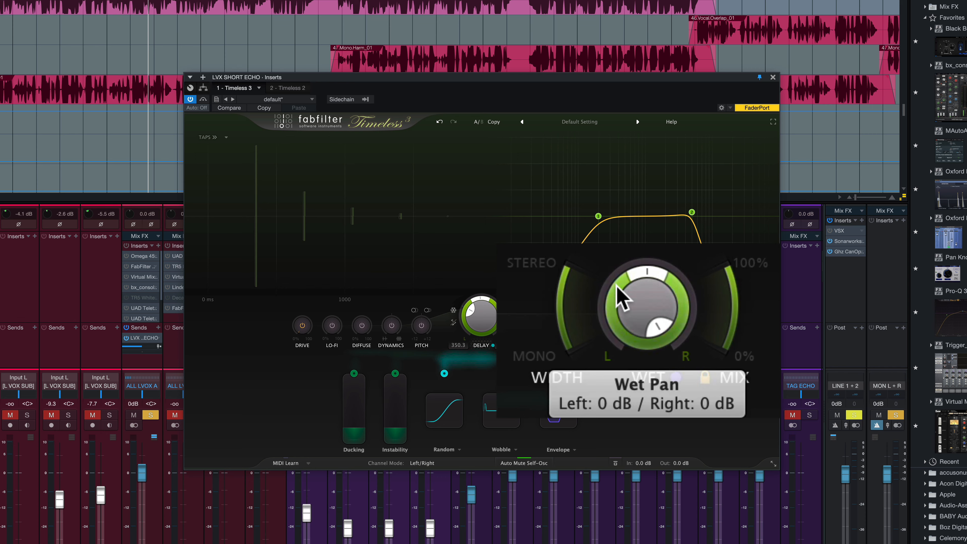
mouse_move(627, 290)
mouse_down()
mouse_move(616, 354)
mouse_move(634, 310)
mouse_move(620, 295)
mouse_move(624, 303)
mouse_move(629, 273)
mouse_up()
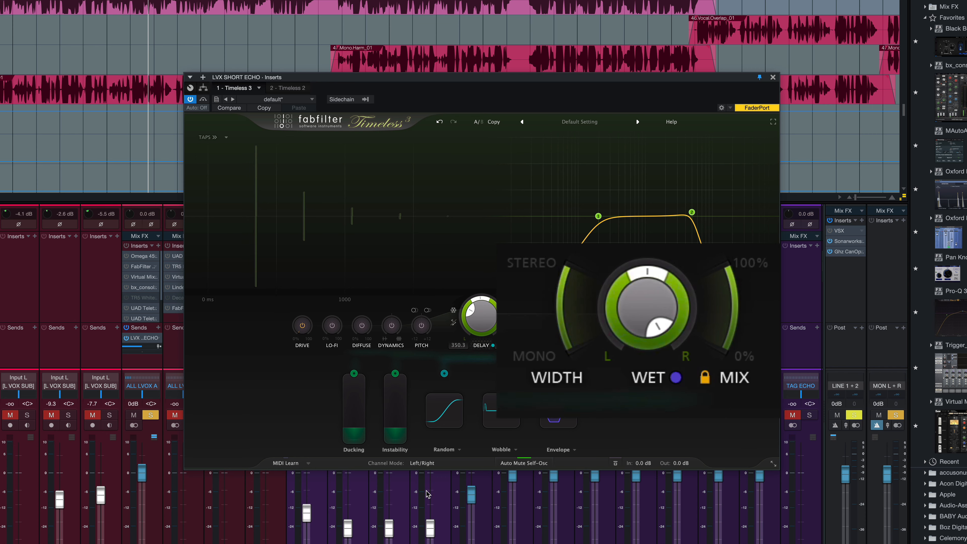
click(423, 464)
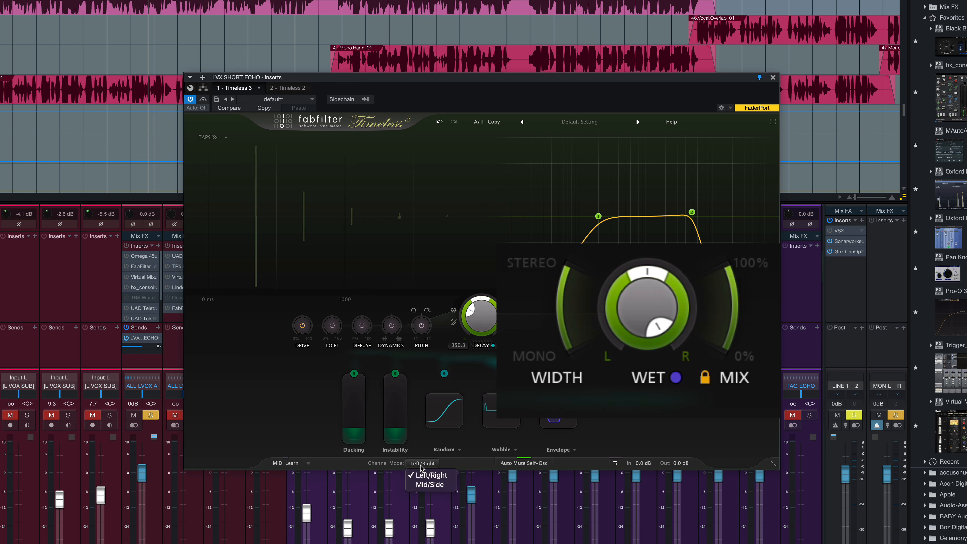
click(420, 466)
drag(618, 289, 638, 275)
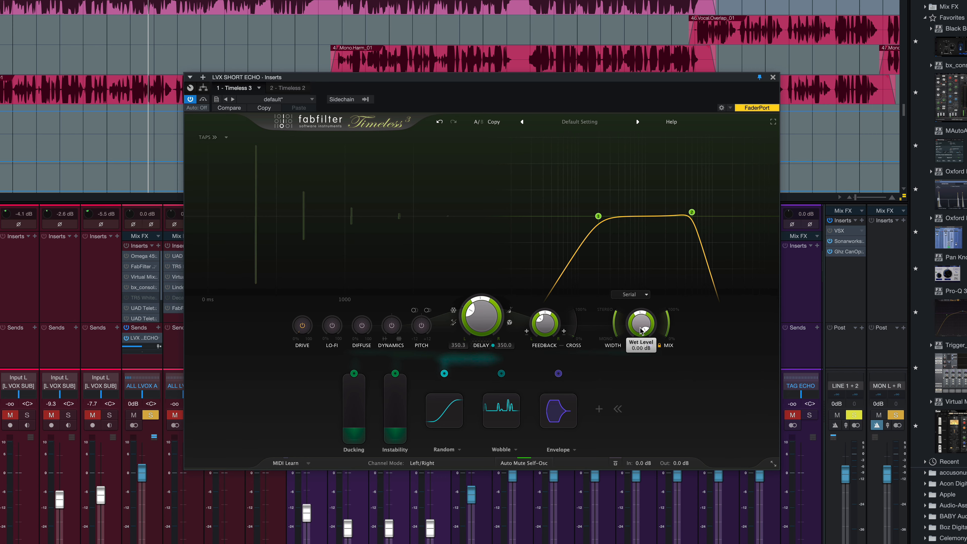
- Examine the Wet Level, the Ducking amount and the lock on the Mix control
mouse_move(641, 330)
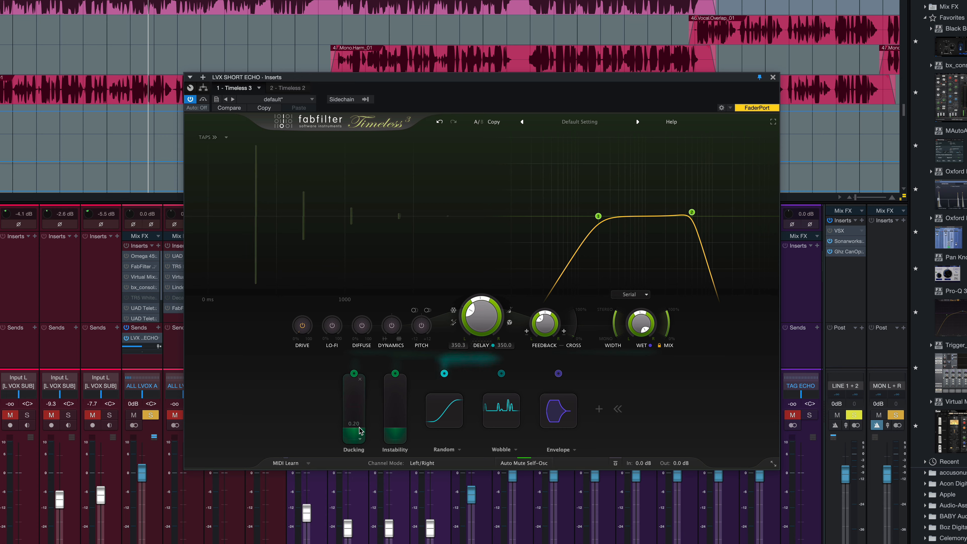
mouse_move(355, 403)
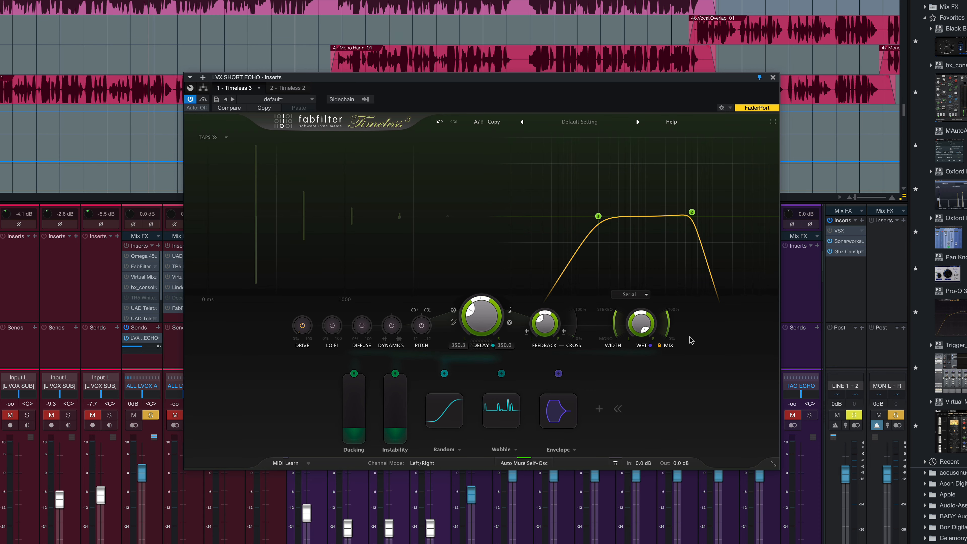
click(660, 346)
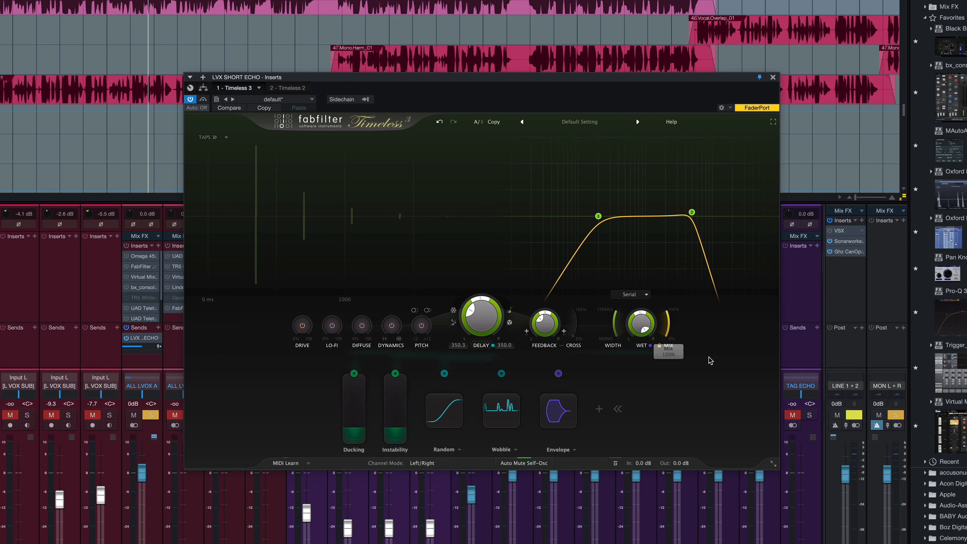
- Add two delay taps in the taps editor, the second at about -7.21 dB and 45.9%, and return to the echo display
click(208, 138)
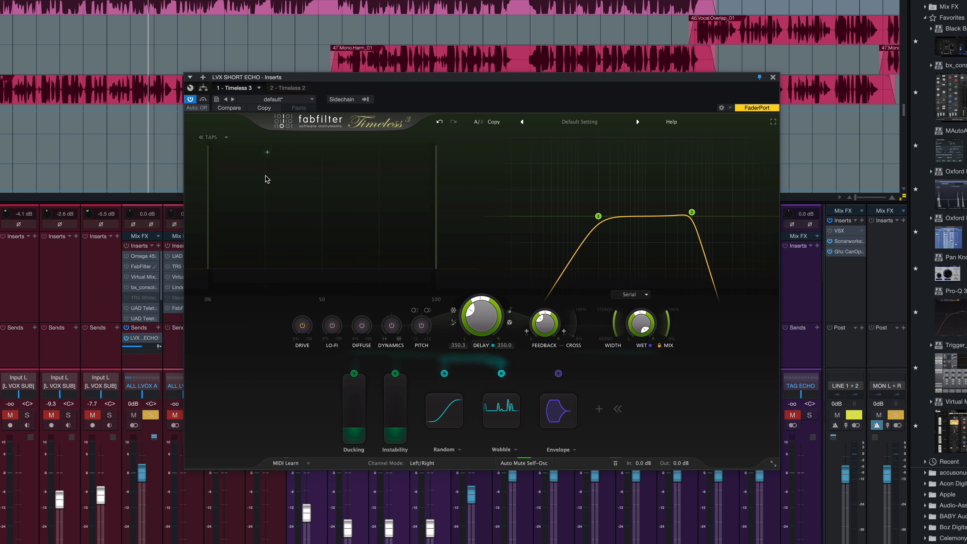
click(264, 153)
drag(307, 153, 314, 203)
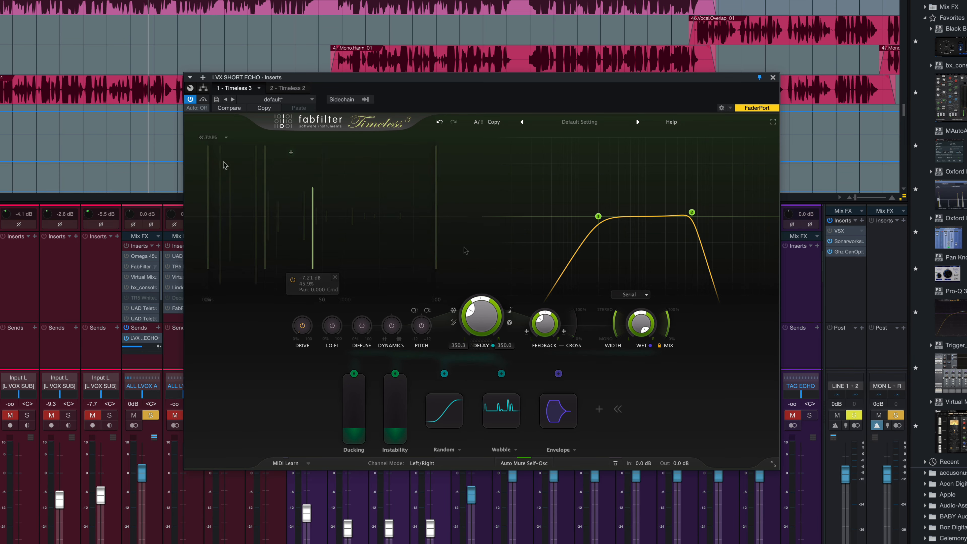
click(208, 138)
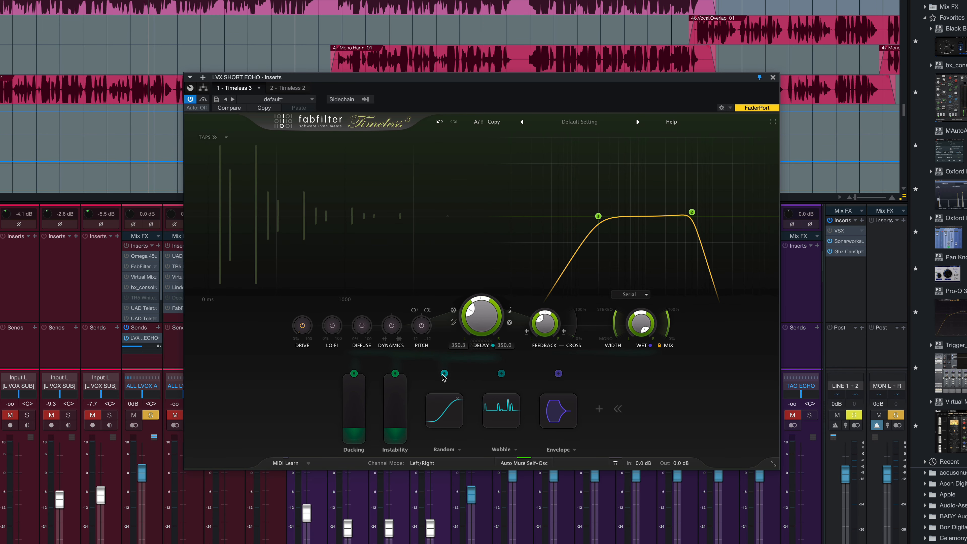
mouse_move(444, 374)
mouse_down()
mouse_move(480, 315)
mouse_move(303, 327)
mouse_move(480, 320)
mouse_move(446, 378)
mouse_up()
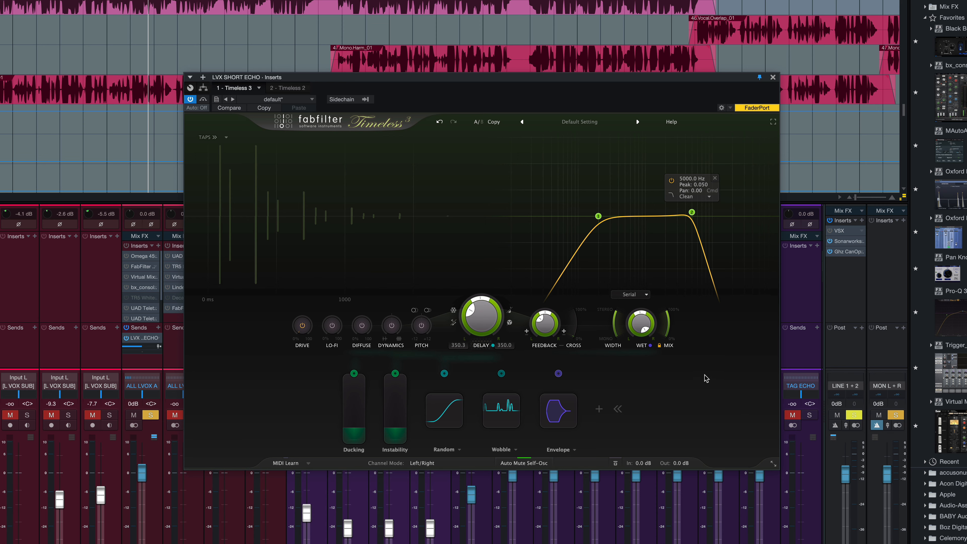
- Reload the Default Setting preset and reposition the Timeless 3 window slightly above and left of its previous place
click(590, 122)
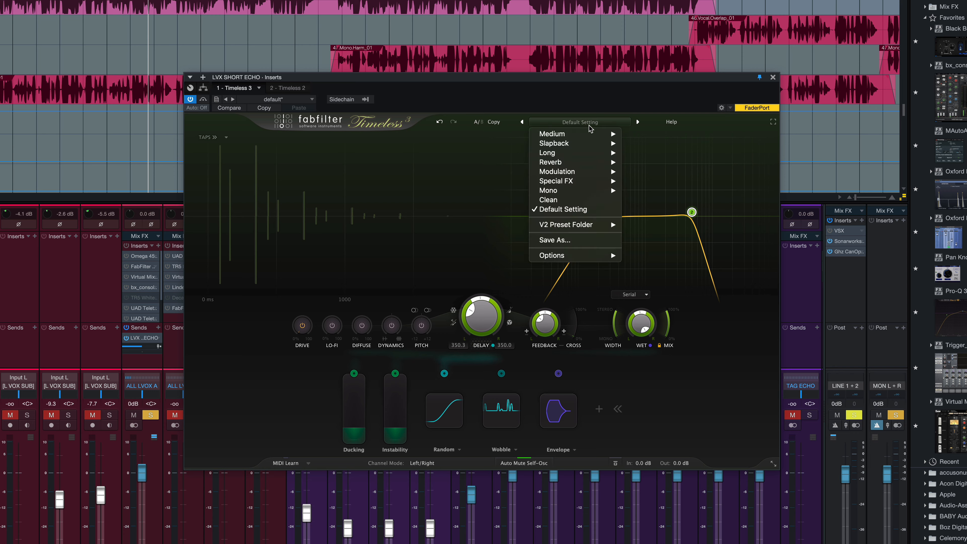
click(571, 209)
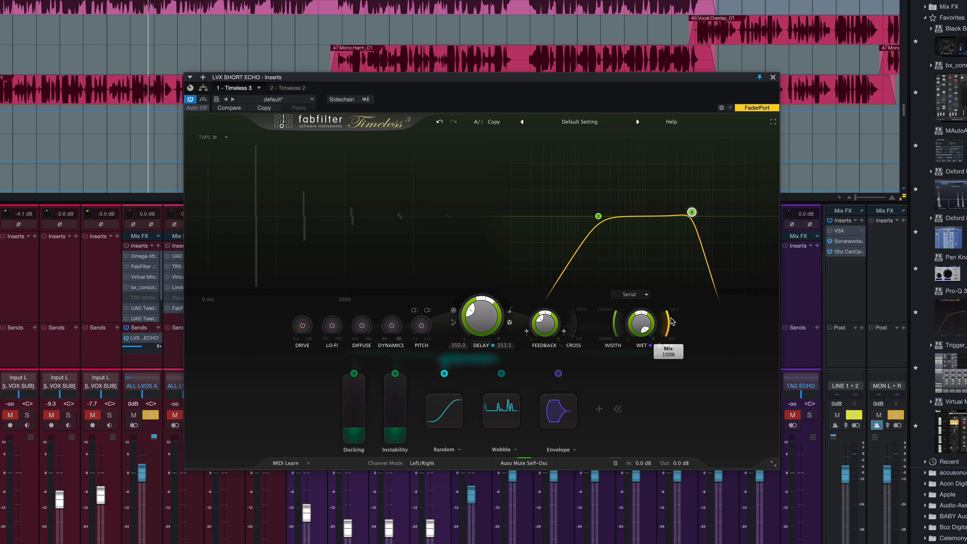
drag(595, 83, 535, 27)
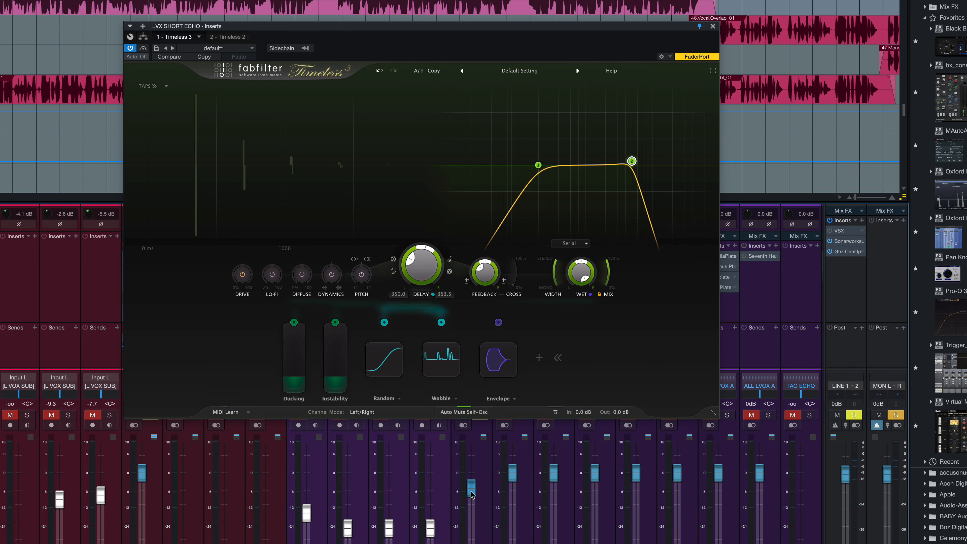
drag(462, 29, 498, 65)
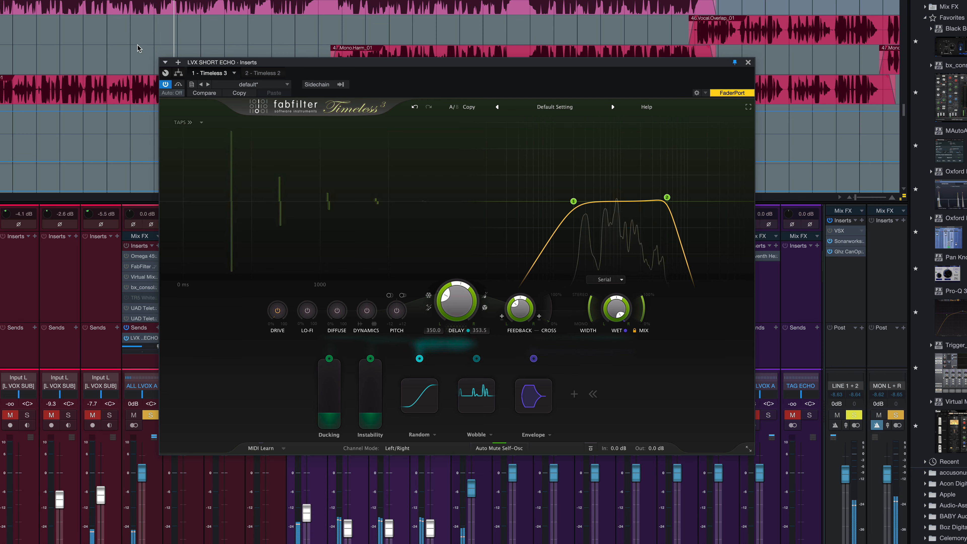
- Start playback and audition the Drive amount on the vocal echo, returning it to 0%
mouse_move(596, 237)
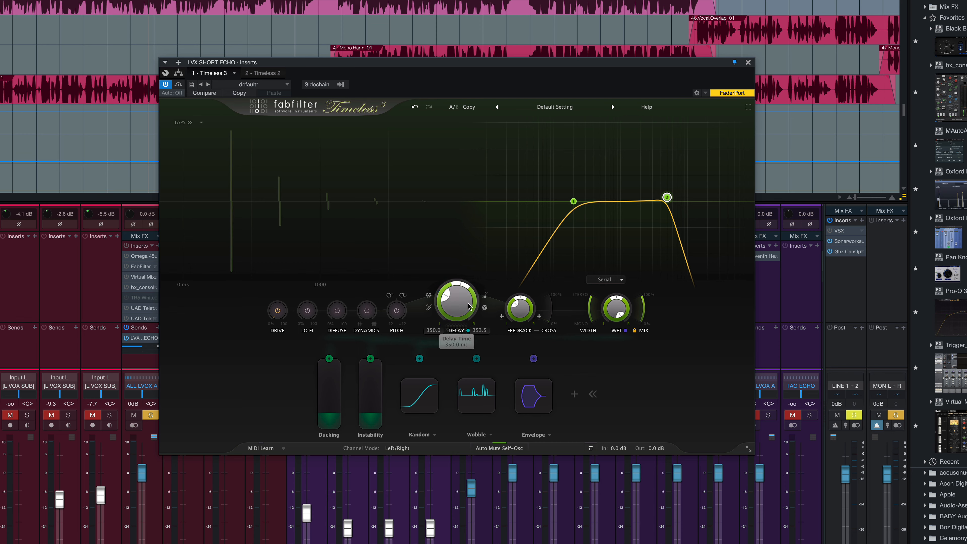
mouse_move(636, 215)
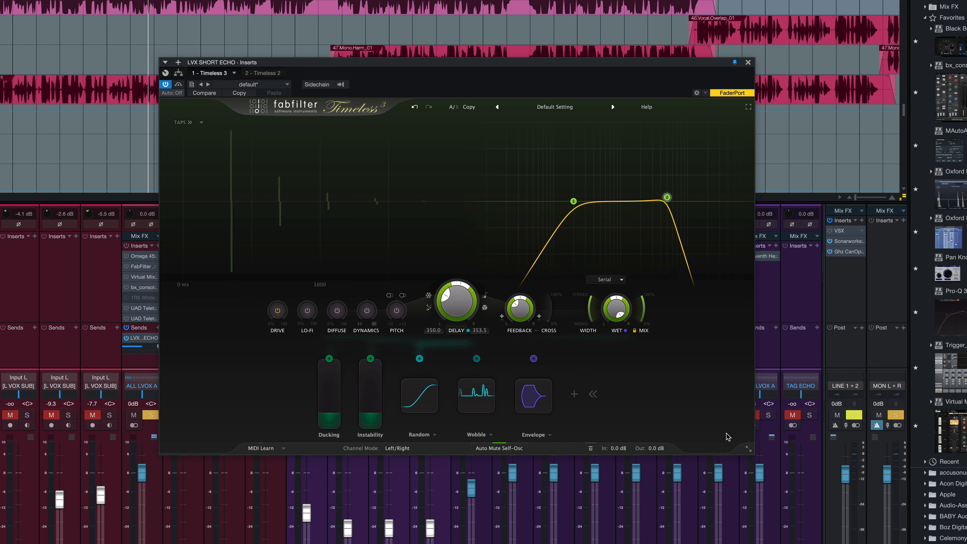
key(space)
mouse_move(273, 309)
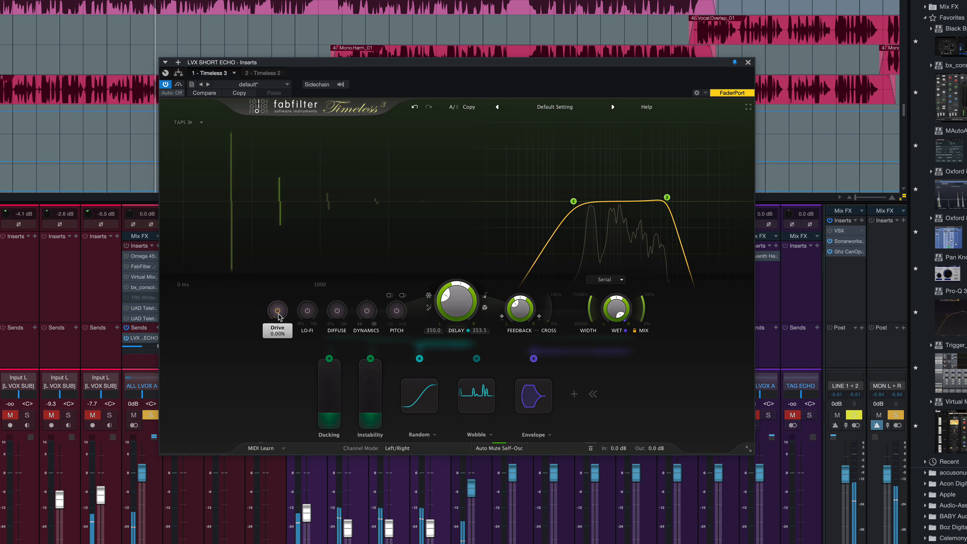
drag(273, 309, 303, 249)
- Audition the Lo-Fi effect on the vocal echo at about 50% and higher amounts, and reset it to zero
mouse_move(306, 313)
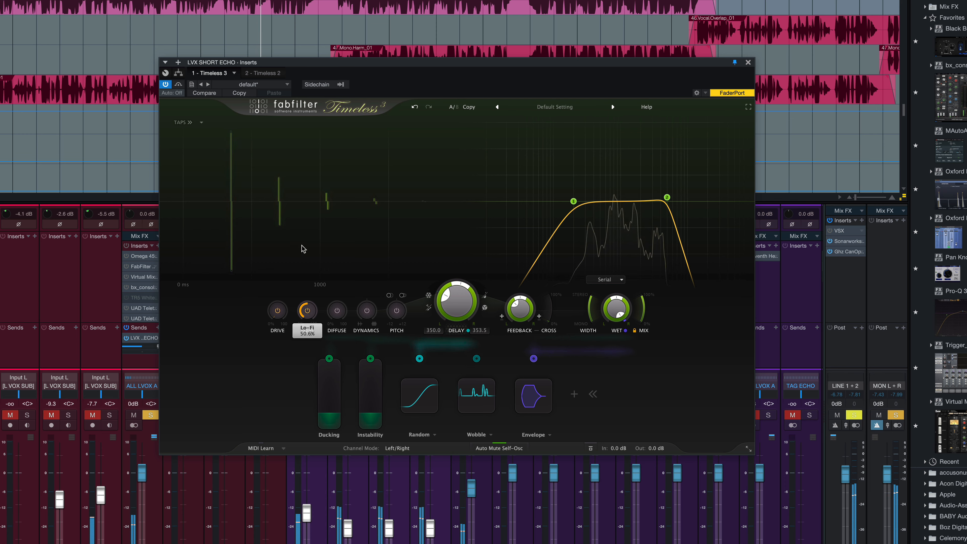
drag(306, 212, 306, 199)
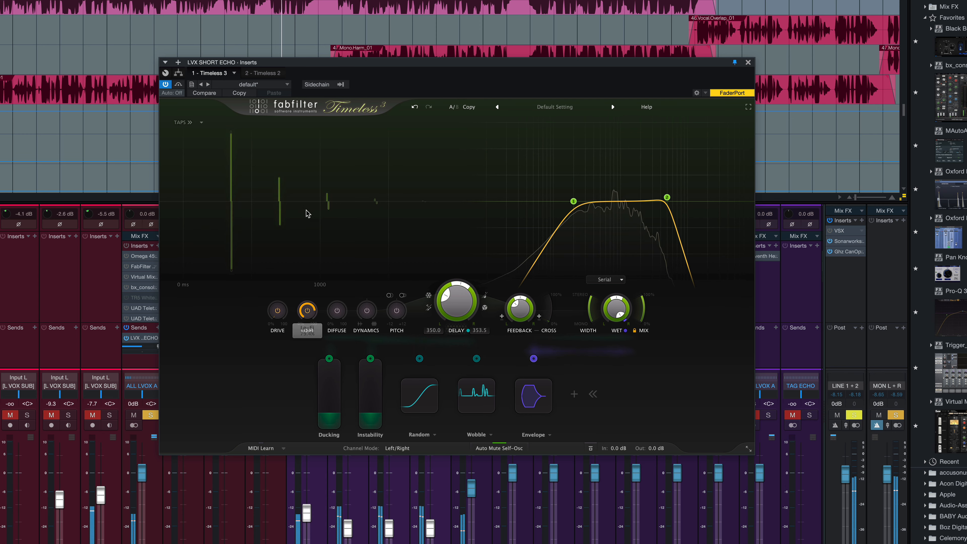
drag(301, 312, 308, 369)
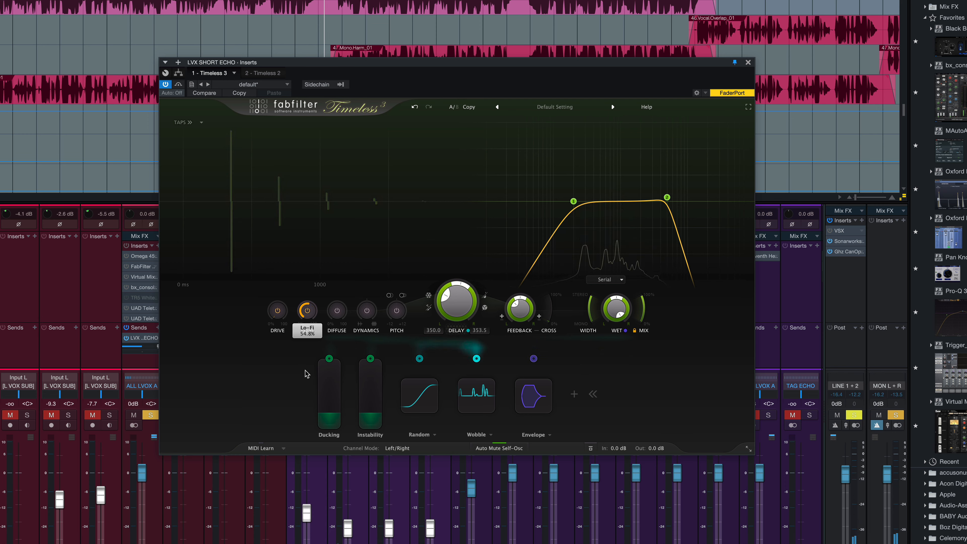
click(307, 312)
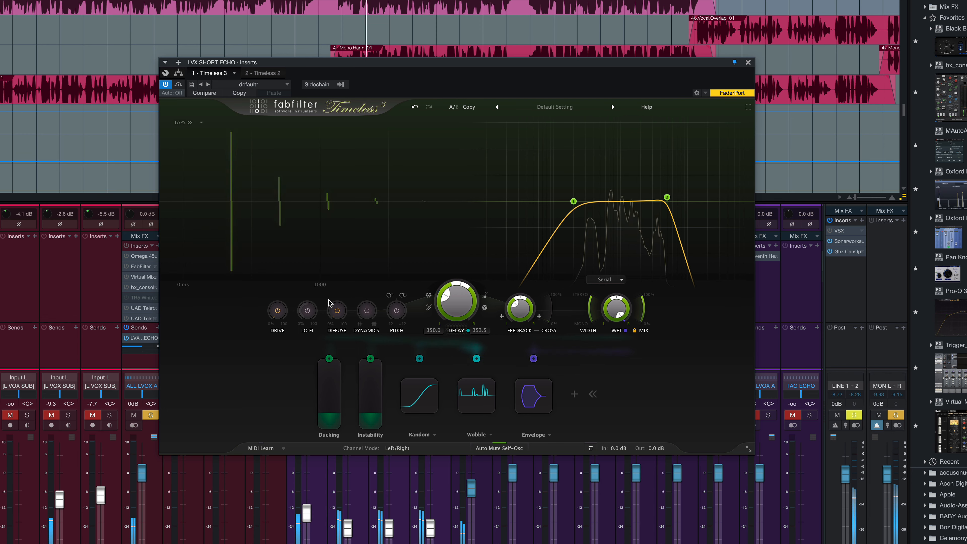
- Audition the Diffuse effect at 100% on the vocal echo and reset it to zero
drag(330, 297, 332, 262)
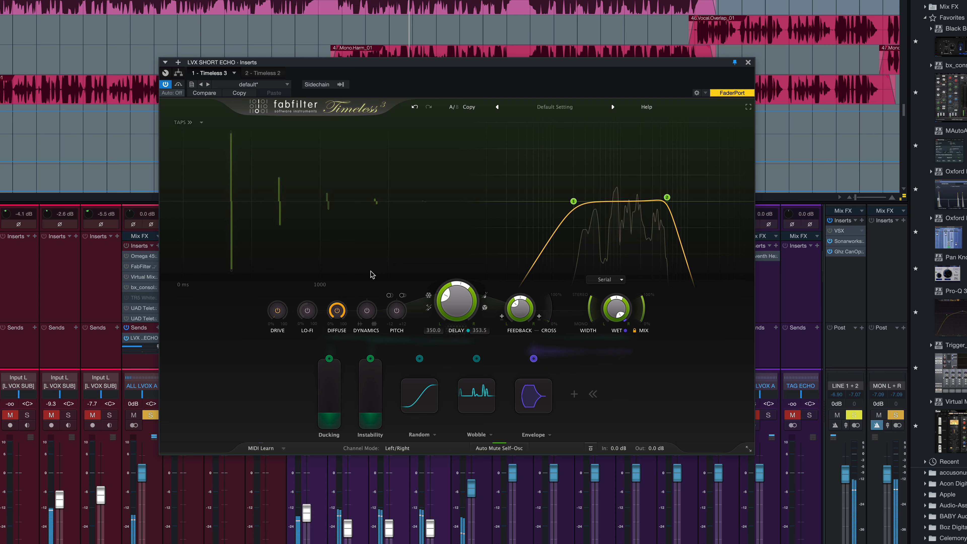
mouse_move(339, 307)
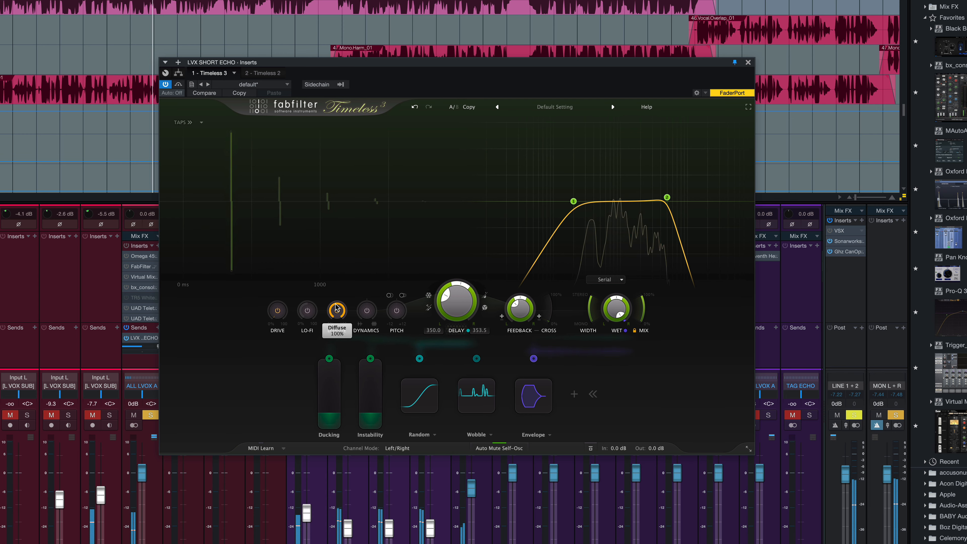
double_click(337, 310)
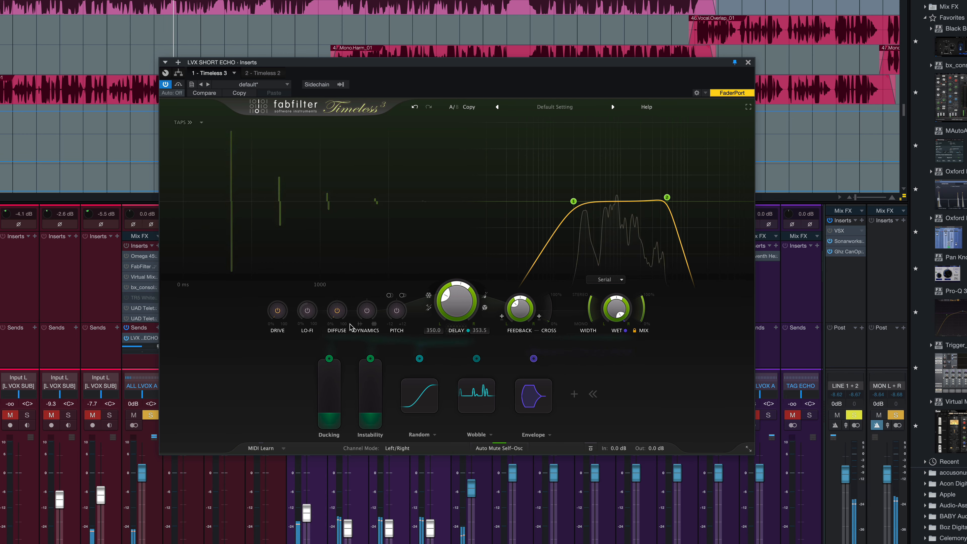
- Audition the Dynamics effect in both directions, including about -0.274, and reset it to zero
mouse_move(368, 315)
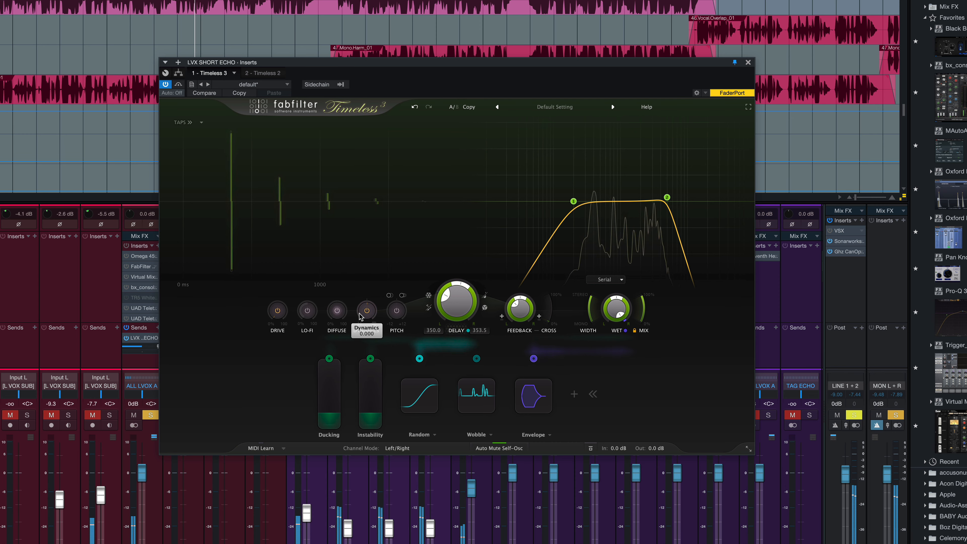
drag(359, 314, 365, 262)
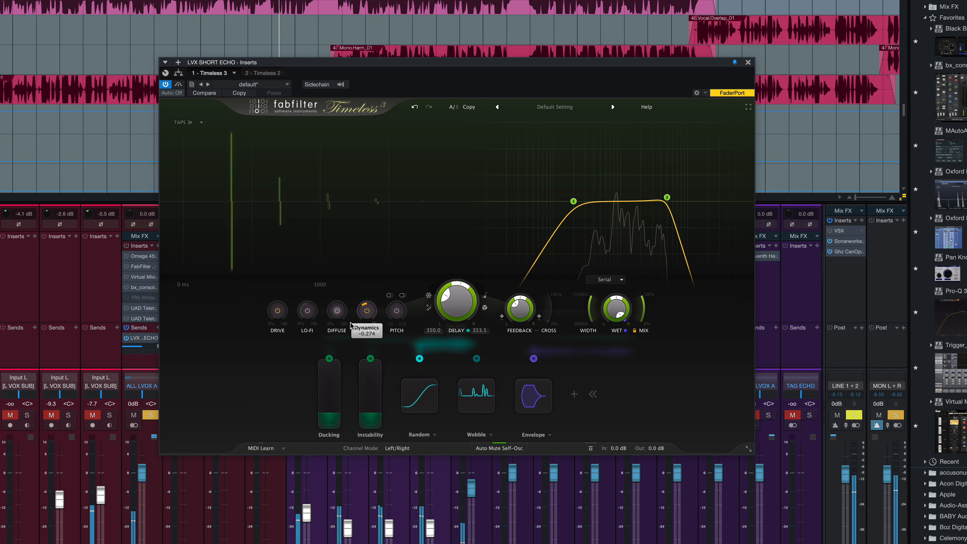
click(367, 311)
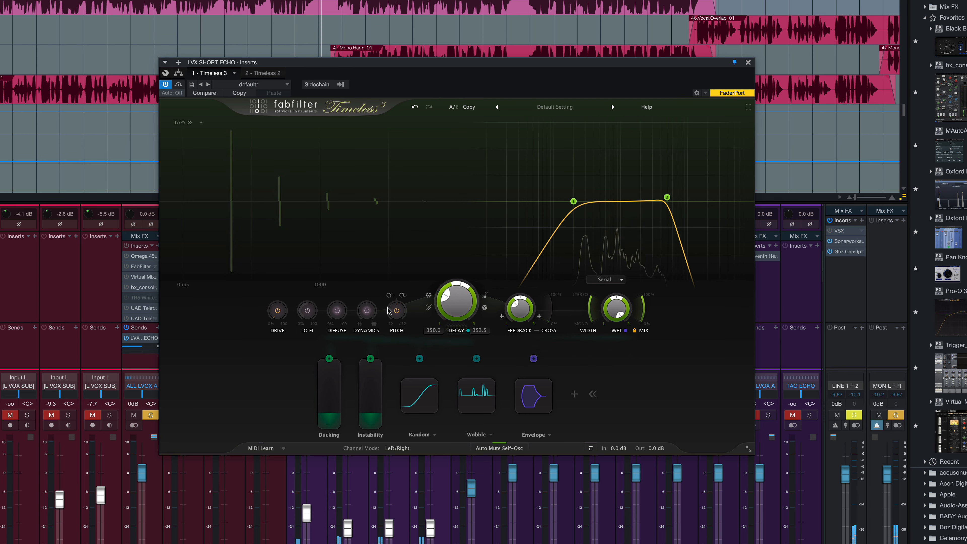
- Audition Pitch Shift upward and downward on the echo with the Inside Feedback option selected, and reset the shift to zero
drag(394, 312, 397, 295)
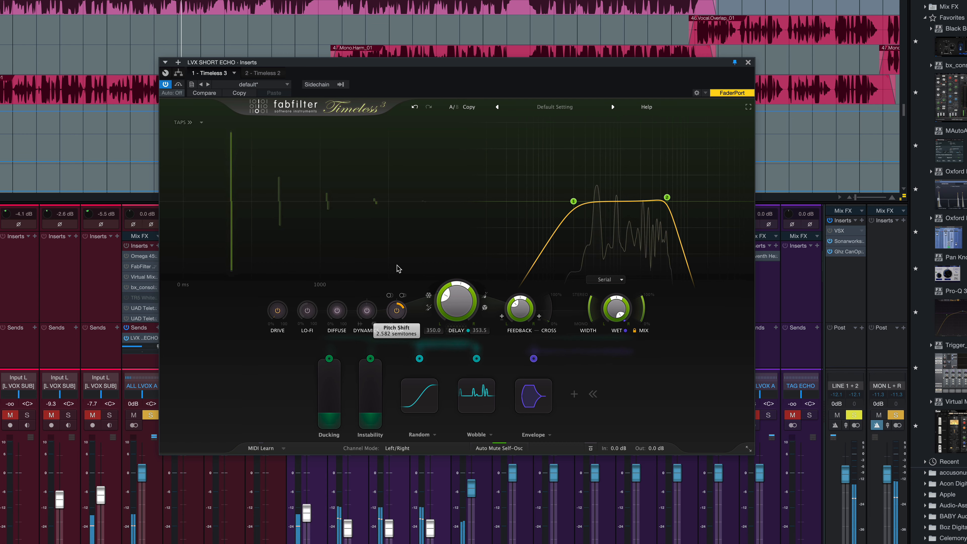
click(402, 295)
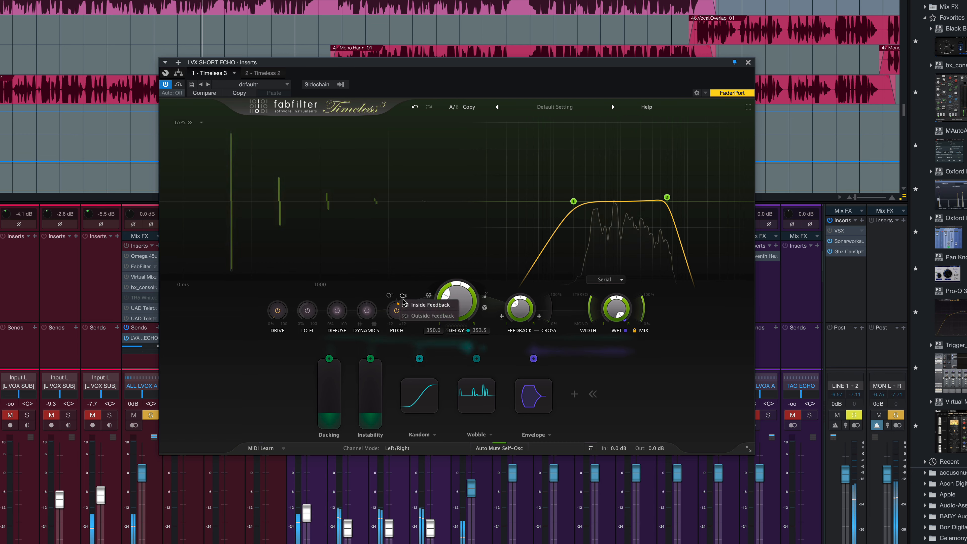
click(405, 305)
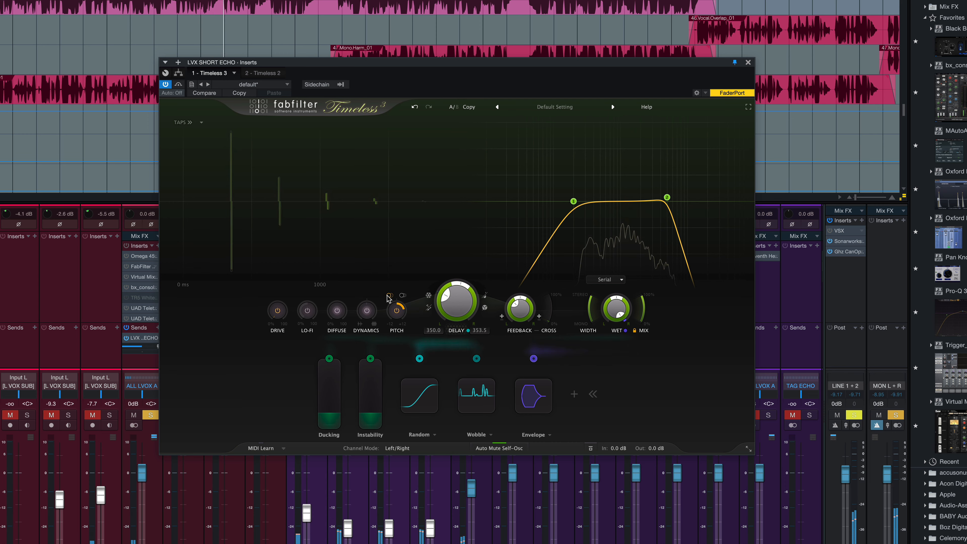
mouse_move(395, 309)
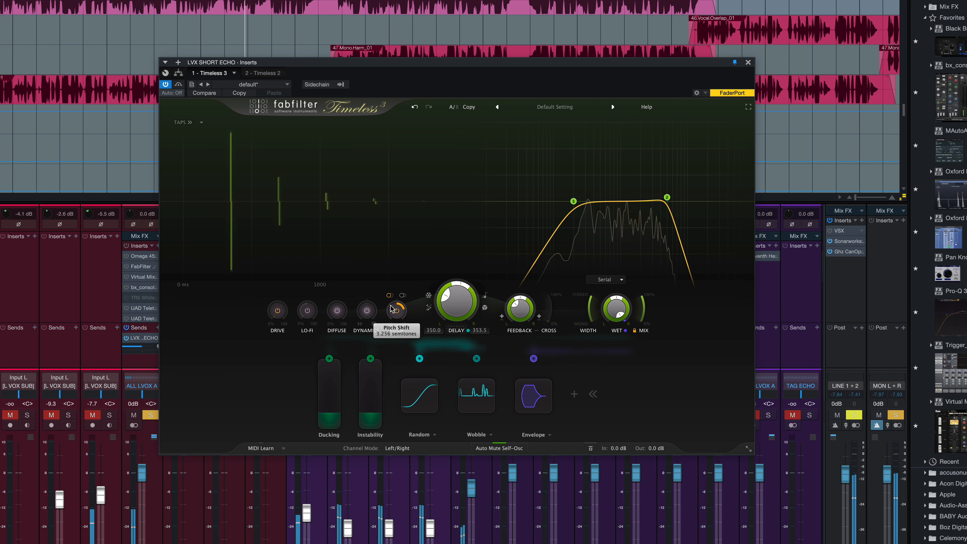
drag(392, 309, 396, 376)
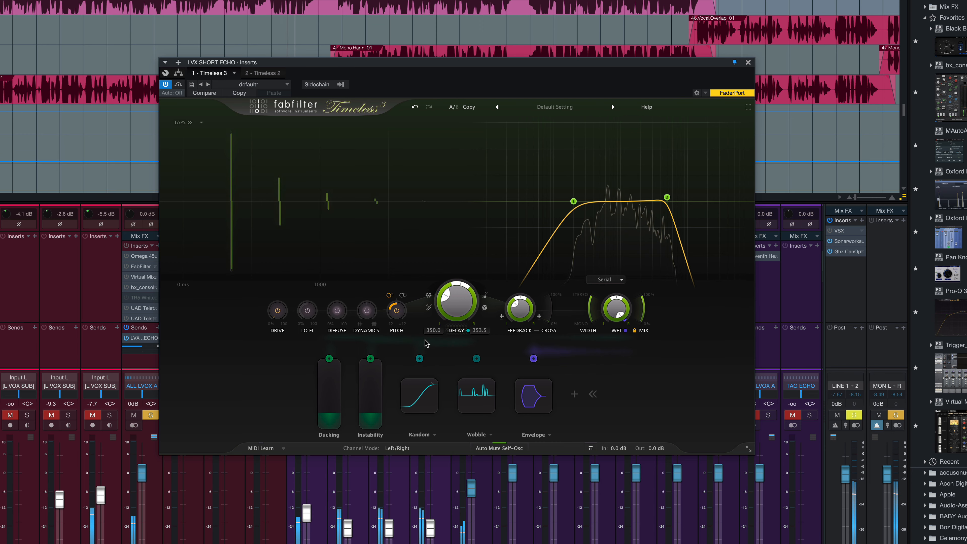
double_click(397, 310)
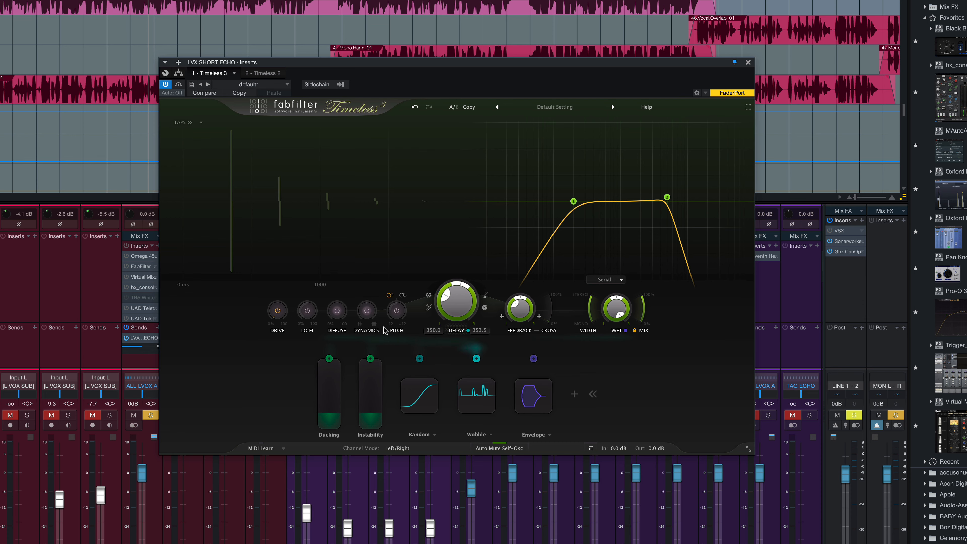
- Switch the delay to Ping Pong L-R, and raise and offset the delay times to about 465 and 668 ms
mouse_move(457, 317)
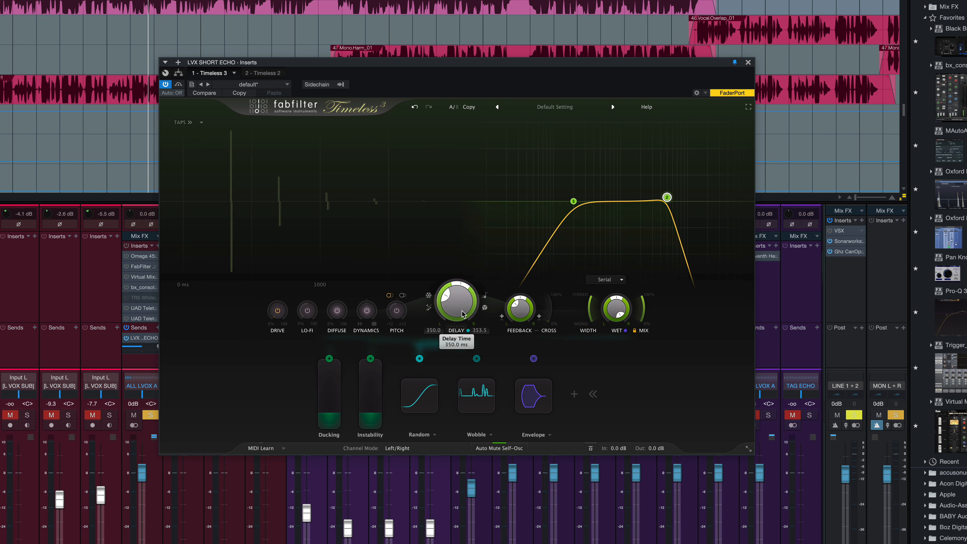
click(429, 308)
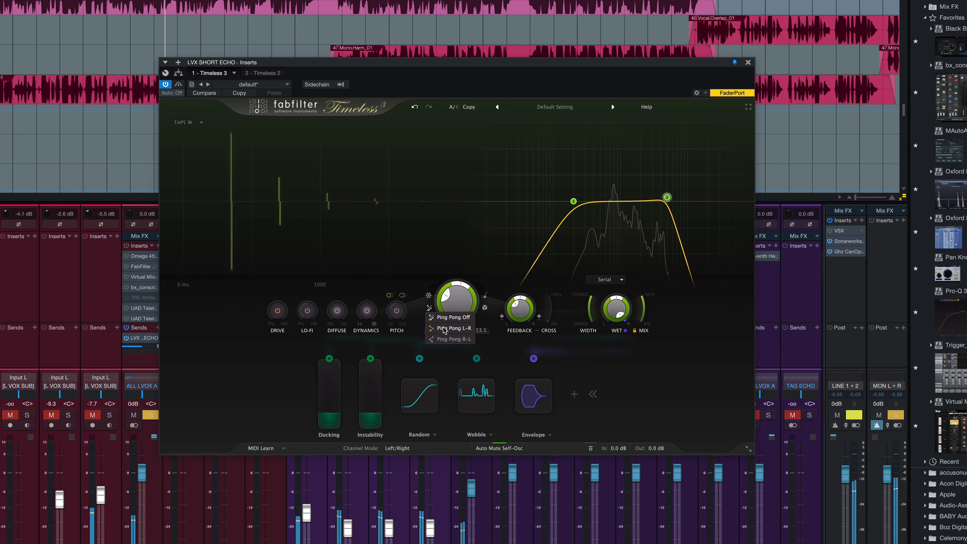
click(444, 329)
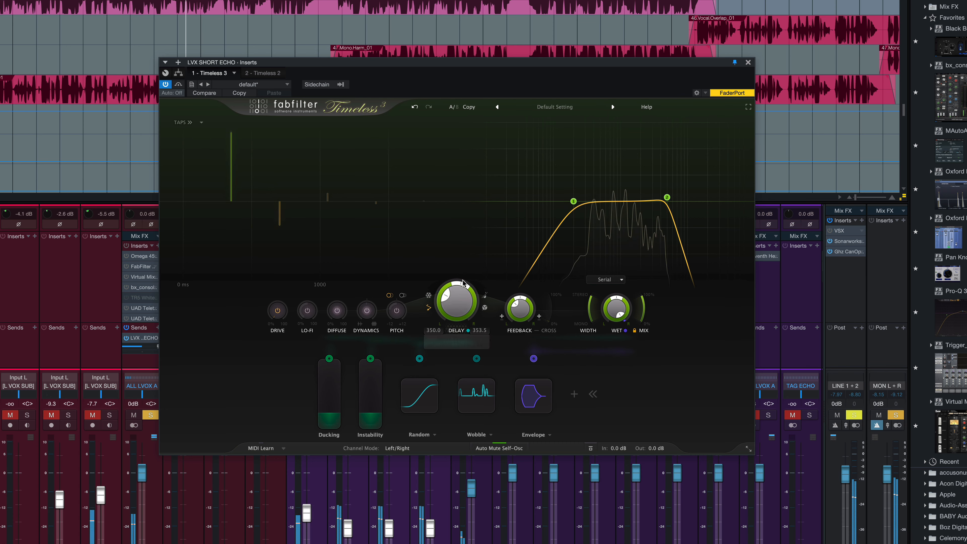
drag(457, 284, 461, 260)
drag(455, 305, 451, 298)
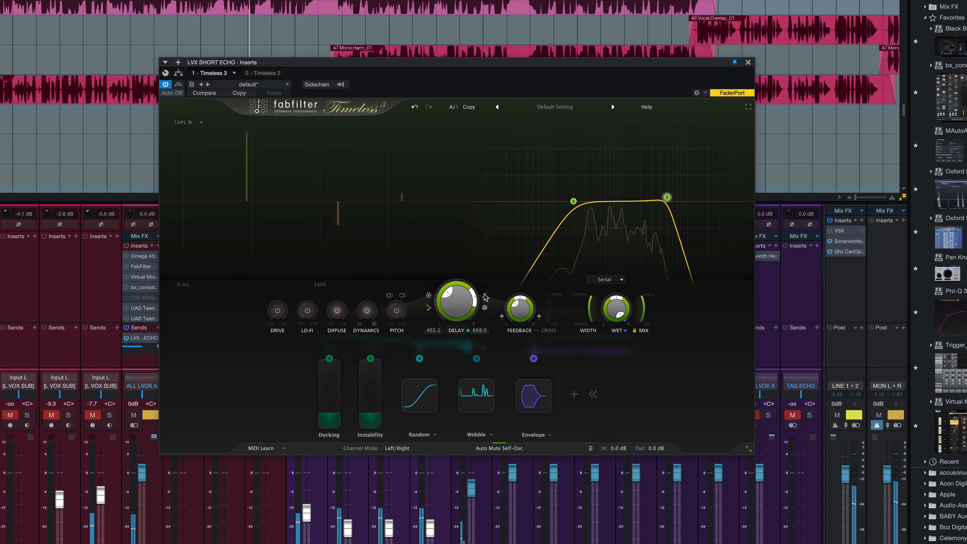
- Audition the Stretch delay mode while lowering the delay time to about 83.9 ms, and restore the Tape mode
click(485, 307)
click(494, 327)
drag(458, 304, 456, 369)
click(484, 309)
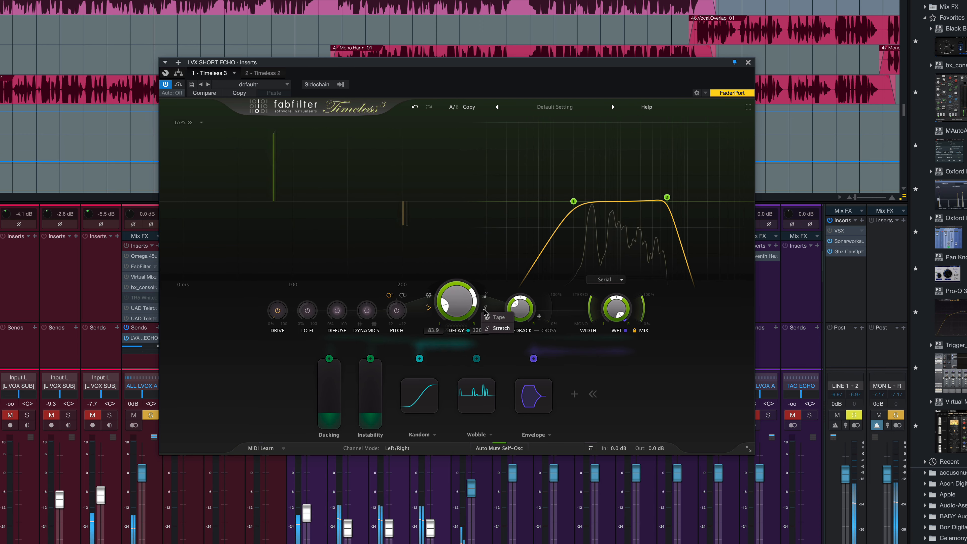
click(489, 318)
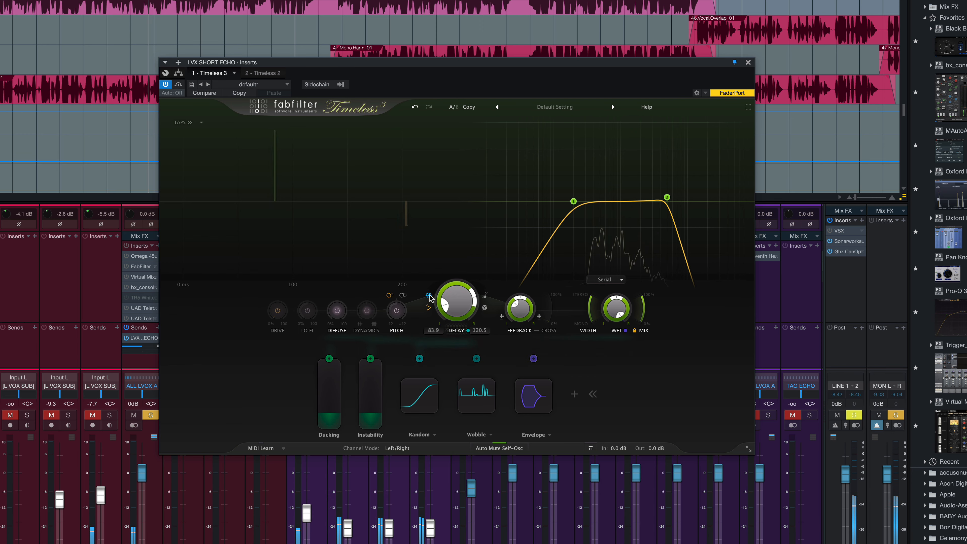
- Audition the frozen delay buffer at about 431.3 ms, release the freeze and set the delay time to about 630 ms
drag(445, 305, 447, 293)
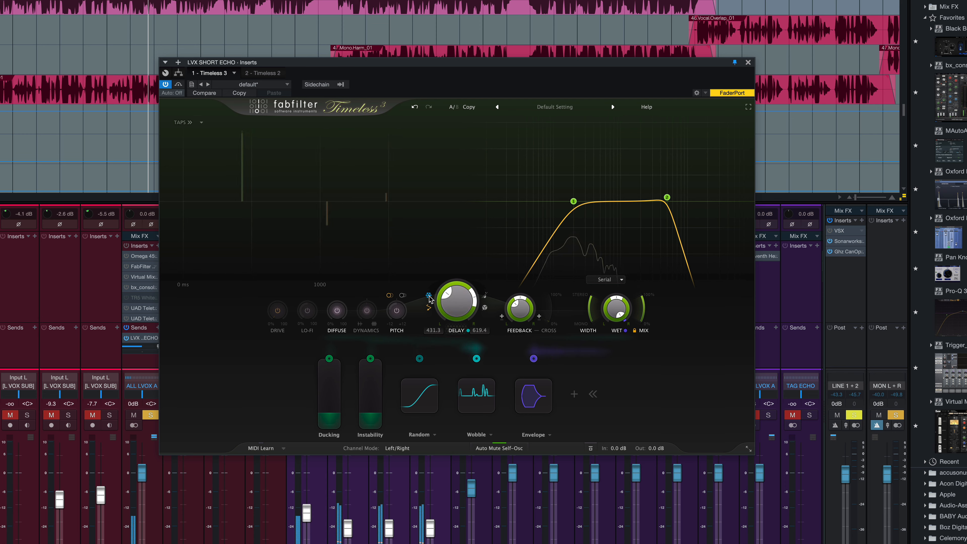
click(429, 297)
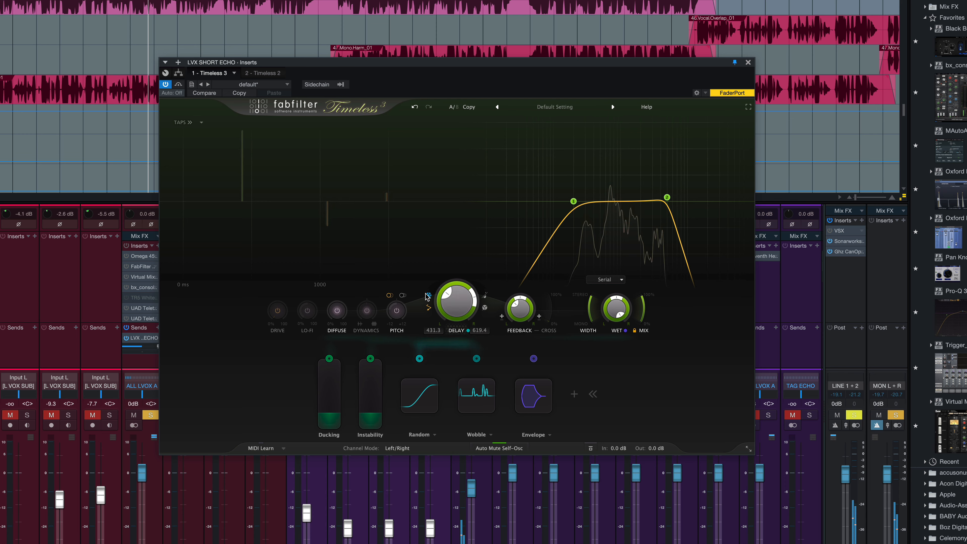
mouse_move(457, 316)
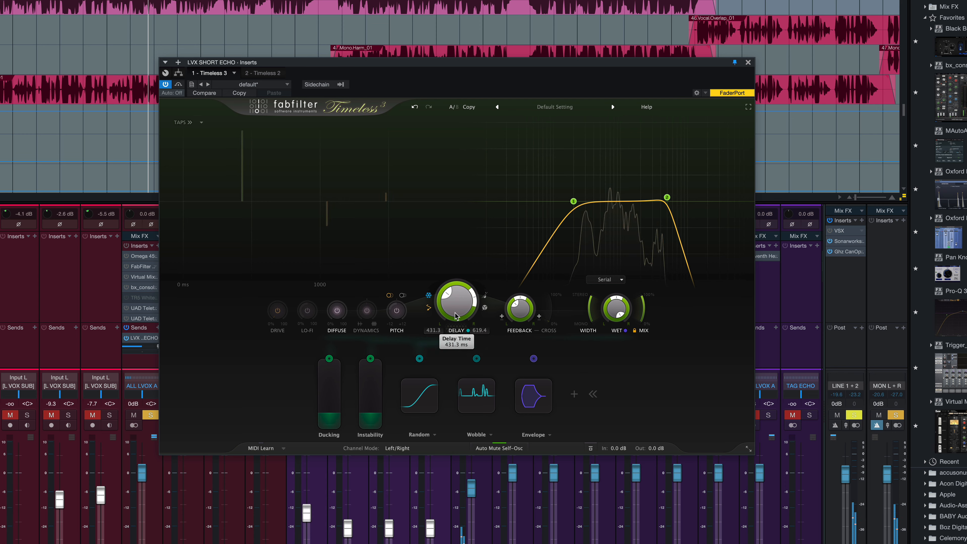
drag(455, 316, 460, 281)
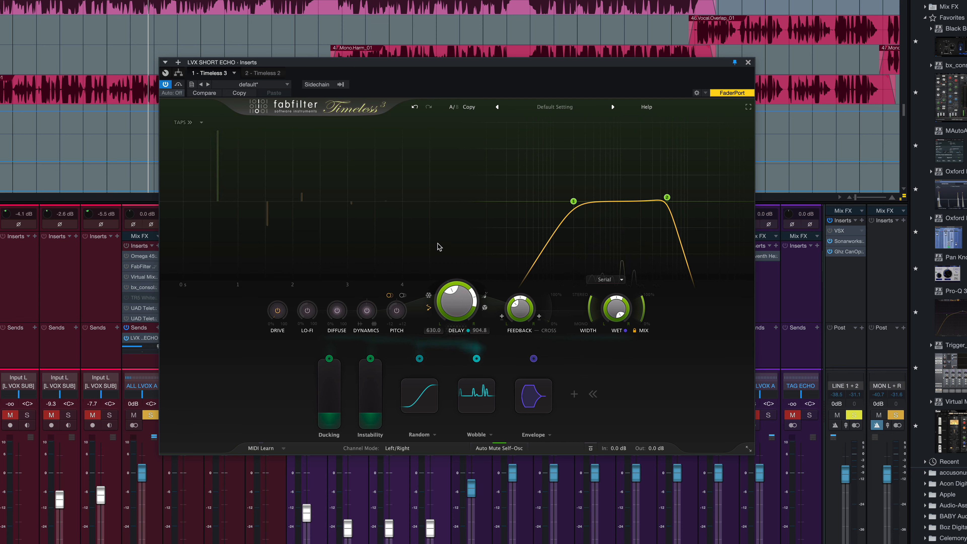
- Move the first filter band to about 108.62 Hz with peak 0.231, and add a Band Pass band near 327 Hz with a strongly raised peak
mouse_move(574, 210)
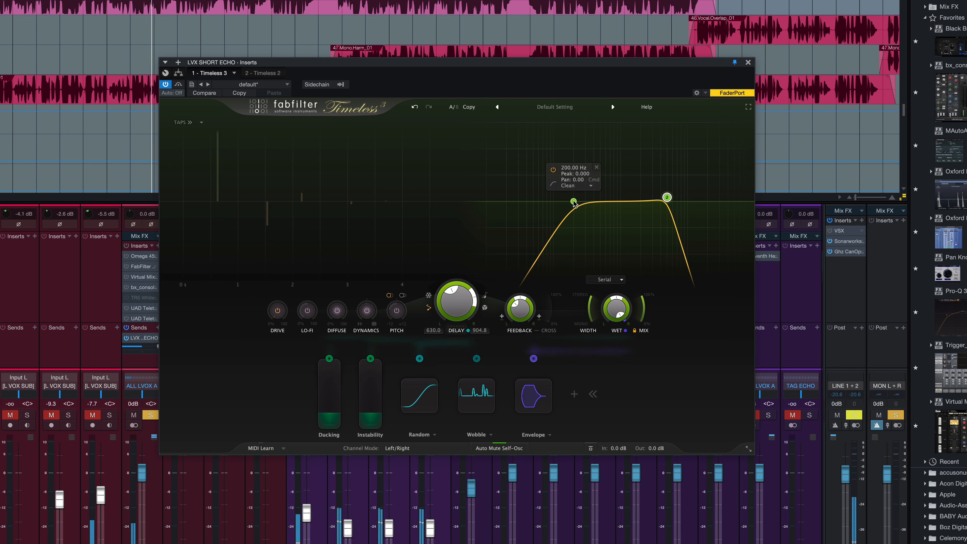
drag(578, 205, 555, 184)
click(587, 200)
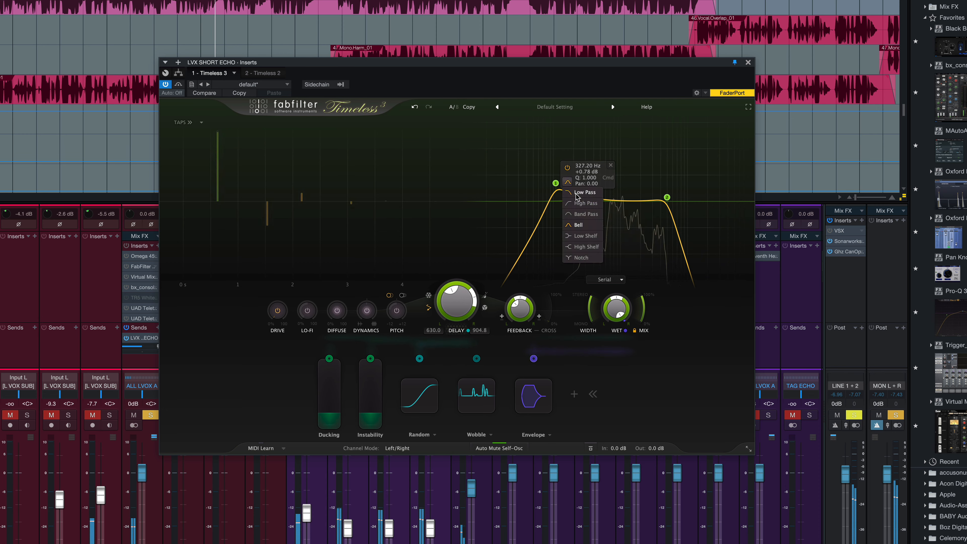
click(586, 214)
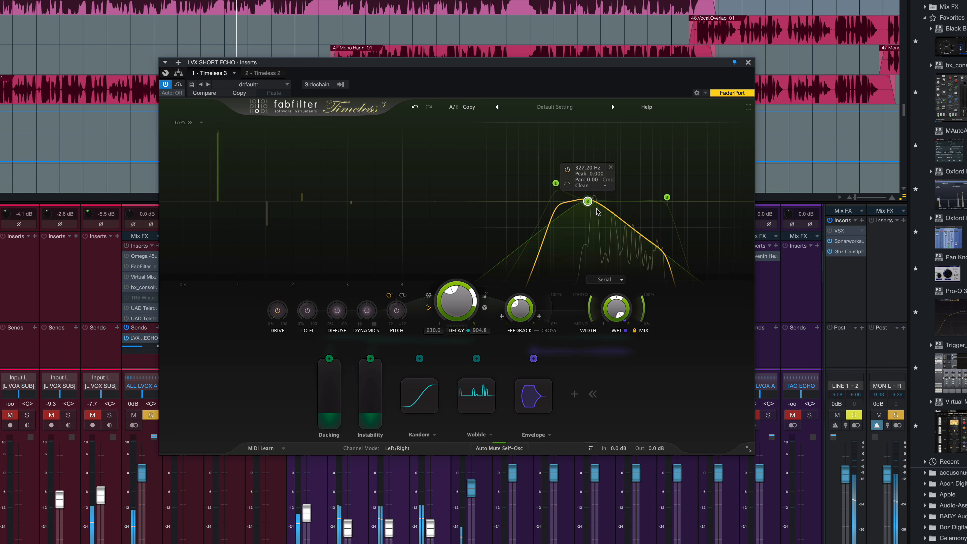
drag(589, 183, 595, 148)
click(567, 187)
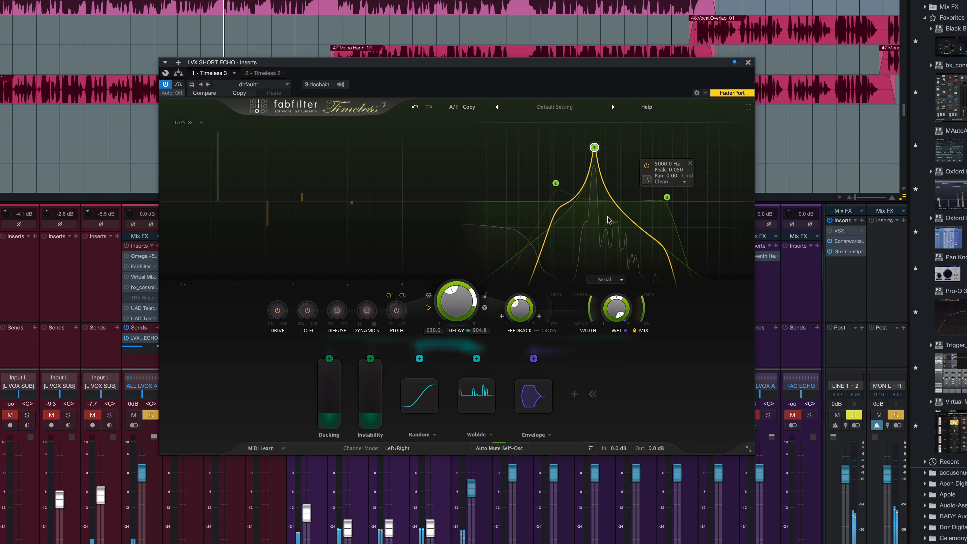
- Audition a higher Feedback amount and a changed stereo Width on the filtered echo
drag(520, 308, 520, 287)
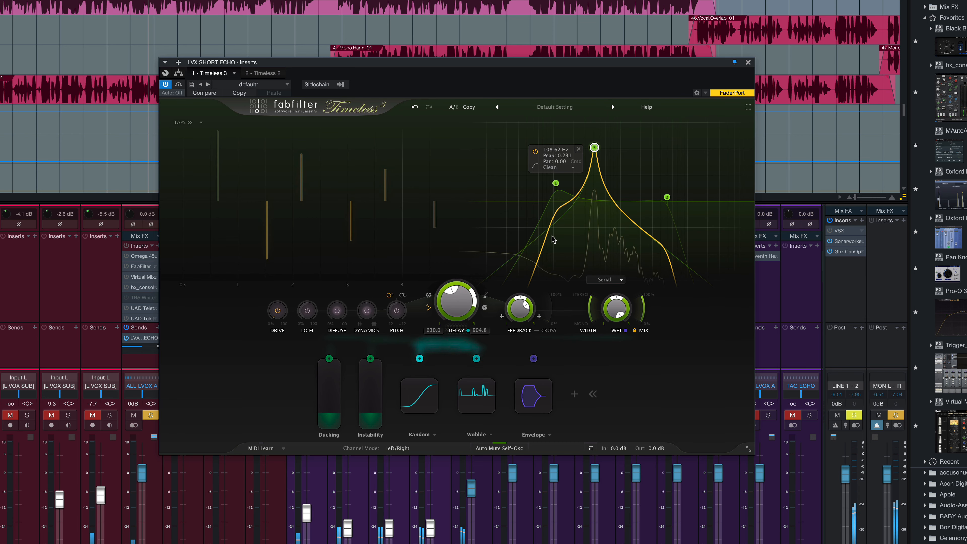
mouse_move(523, 307)
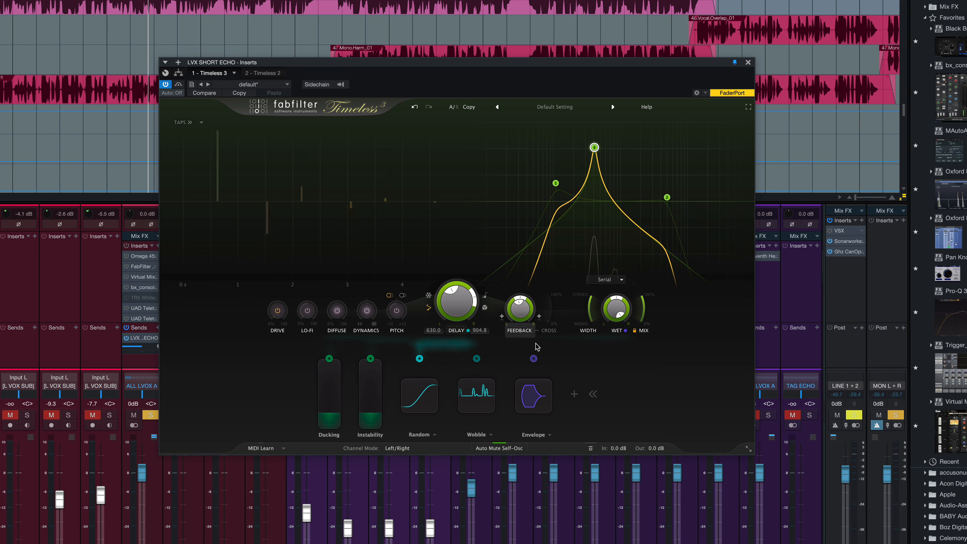
mouse_move(592, 301)
drag(592, 301, 604, 246)
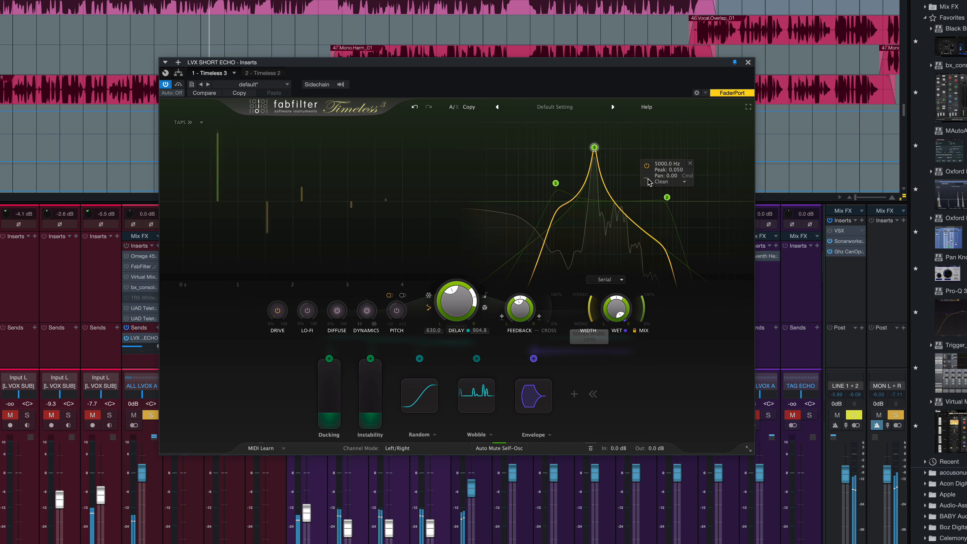
- Lower the peak of the raised Band Pass filter band to the zero line
drag(597, 149, 587, 201)
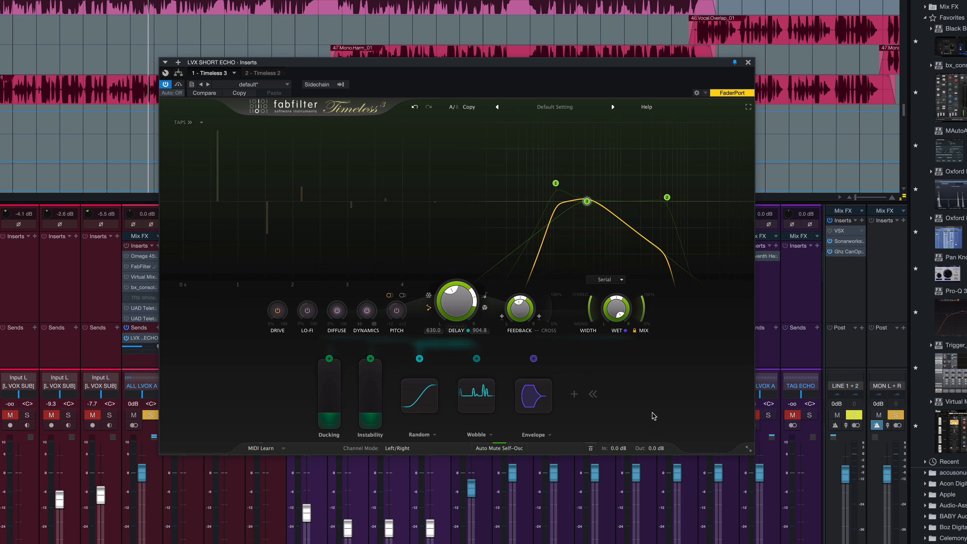
- Audition the Medium vocal presets Almighty Character bM, Bright Spicy bM and Clean with Ducking RV on the playing vocal
click(556, 107)
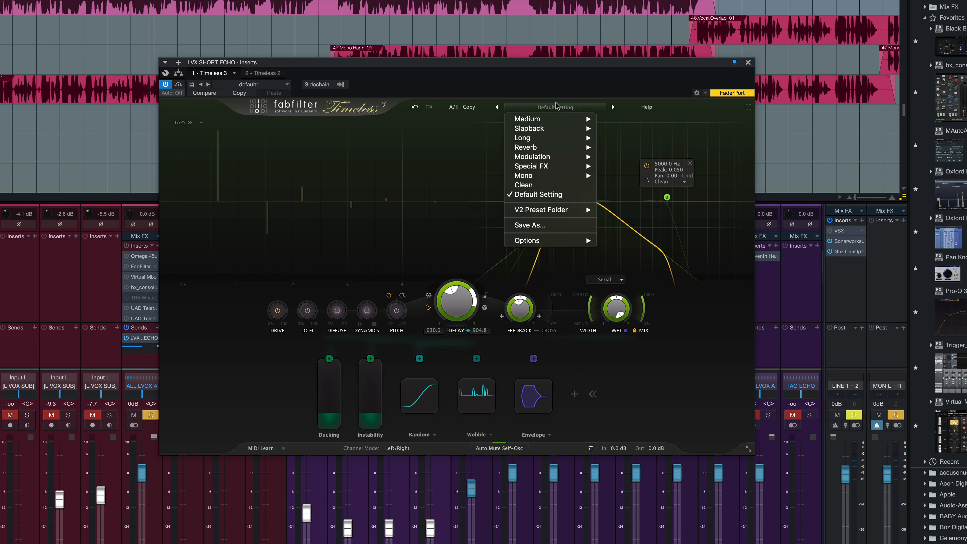
mouse_move(550, 121)
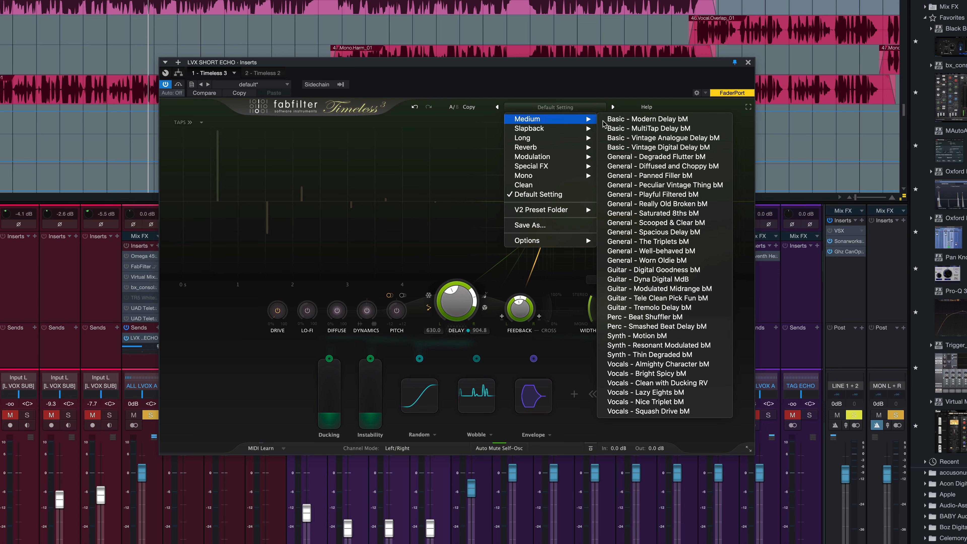
click(670, 365)
key(space)
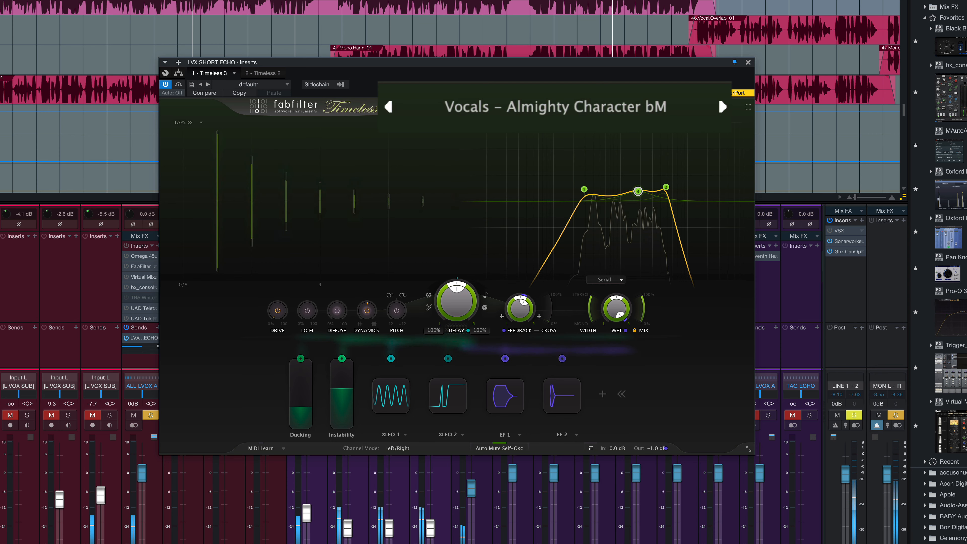
click(723, 108)
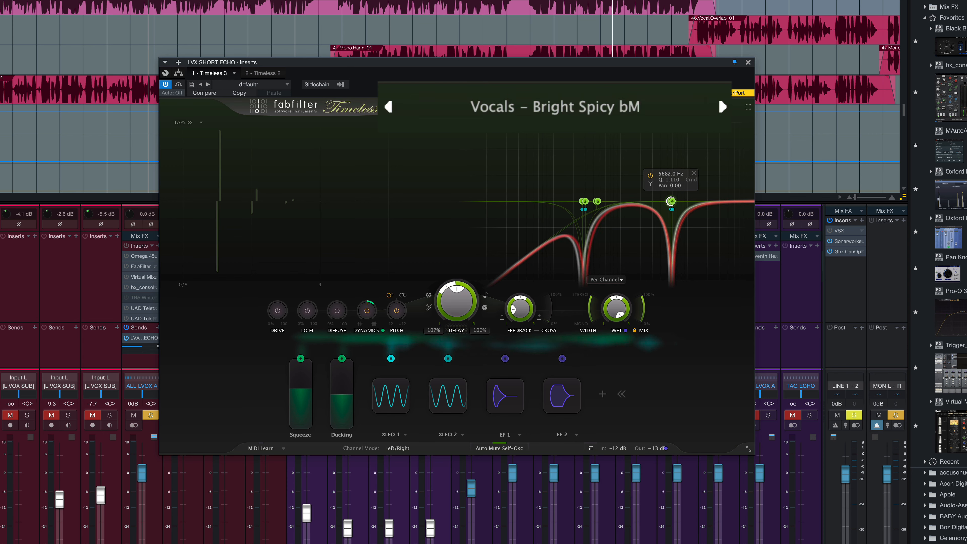
click(722, 107)
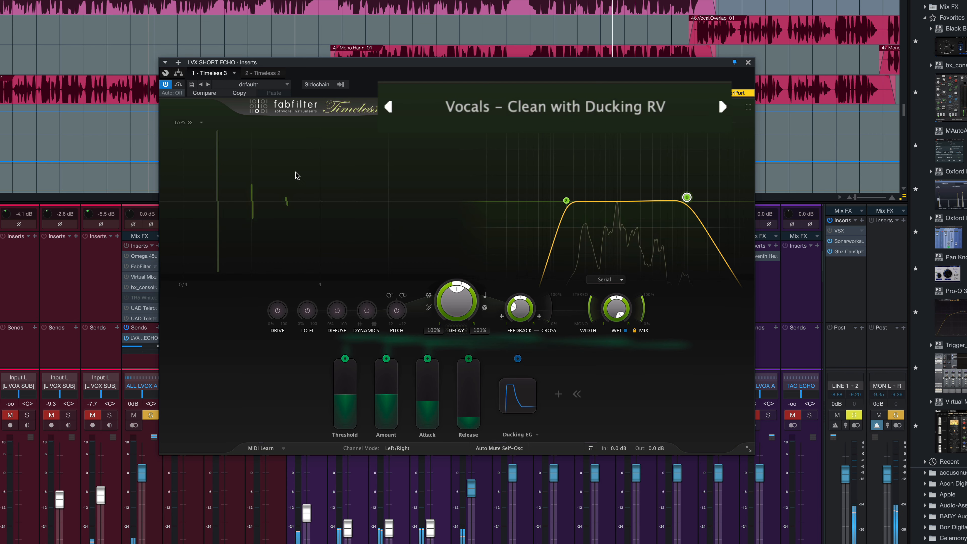
- Audition the remaining Medium vocal presets Lazy Eights bM, Nice Triplet bM and Squash Drive bM during playback
click(684, 108)
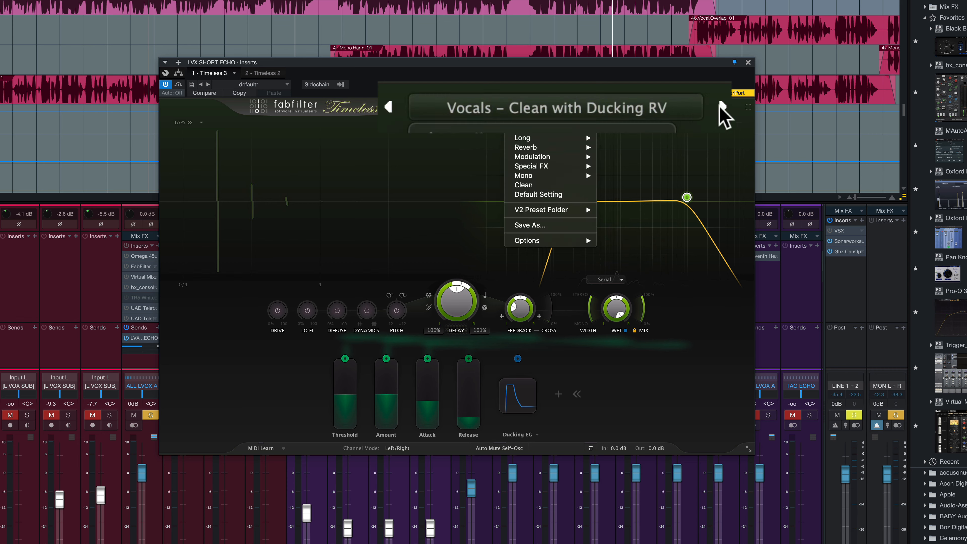
click(722, 106)
click(722, 107)
key(space)
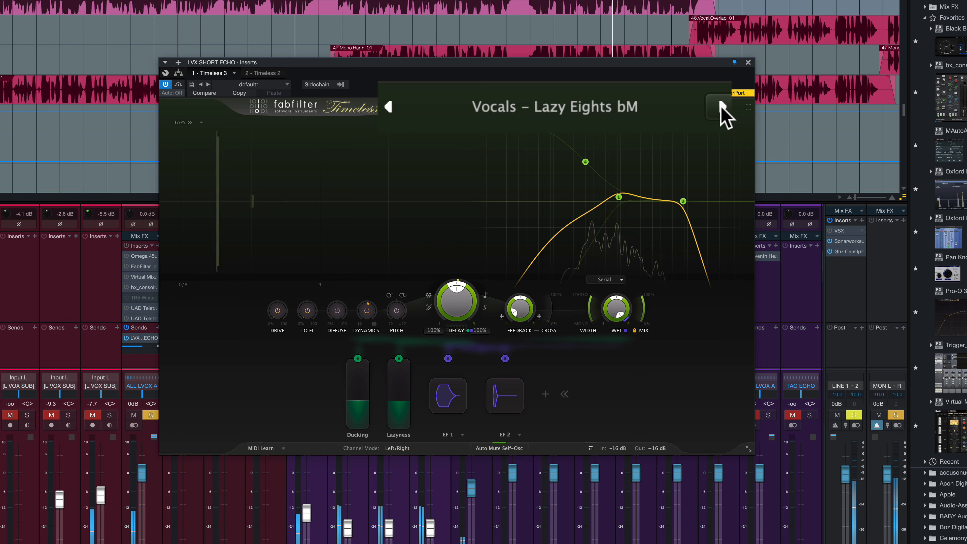
click(722, 106)
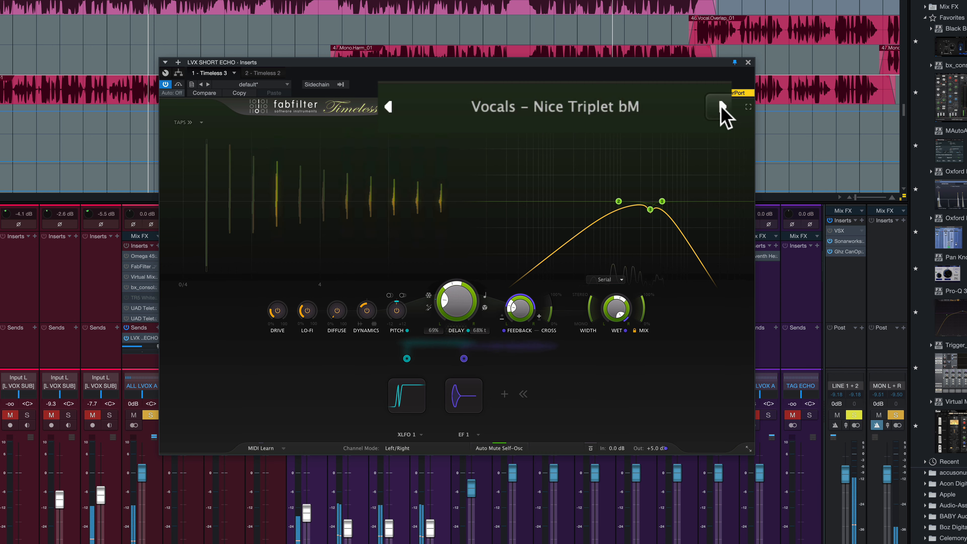
click(722, 107)
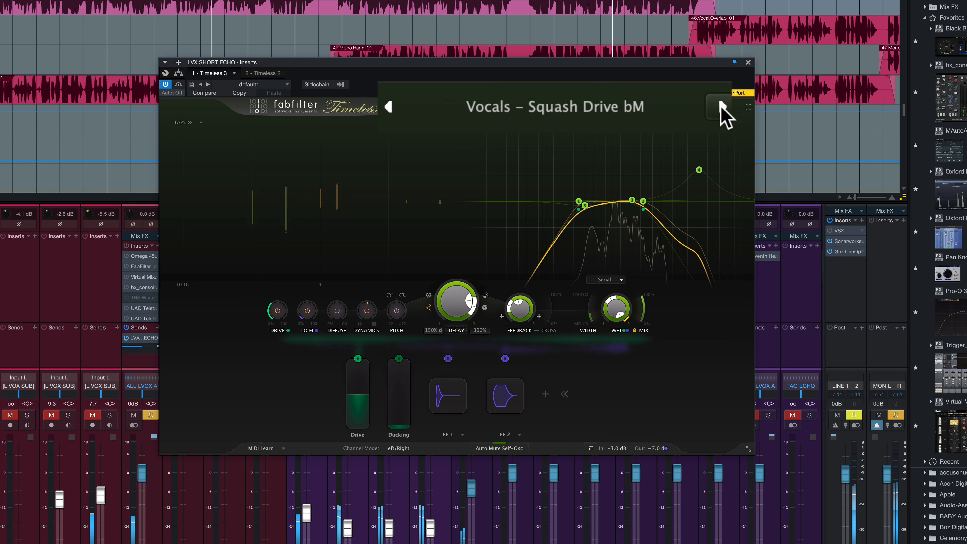
- Audition the Slapback presets in order from 16th Note Stereo Slapback bM through Short Vocal Slap RV
click(589, 108)
mouse_move(577, 129)
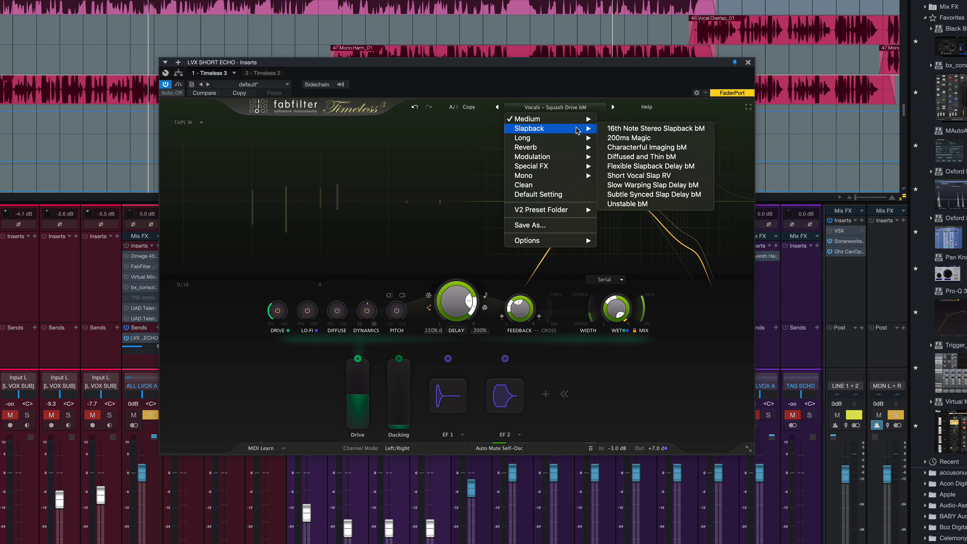
click(656, 129)
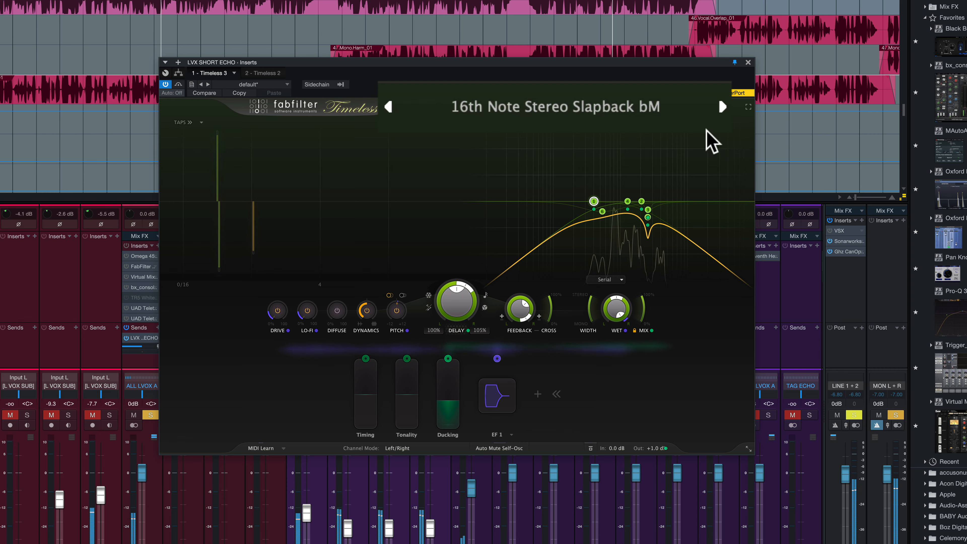
click(715, 113)
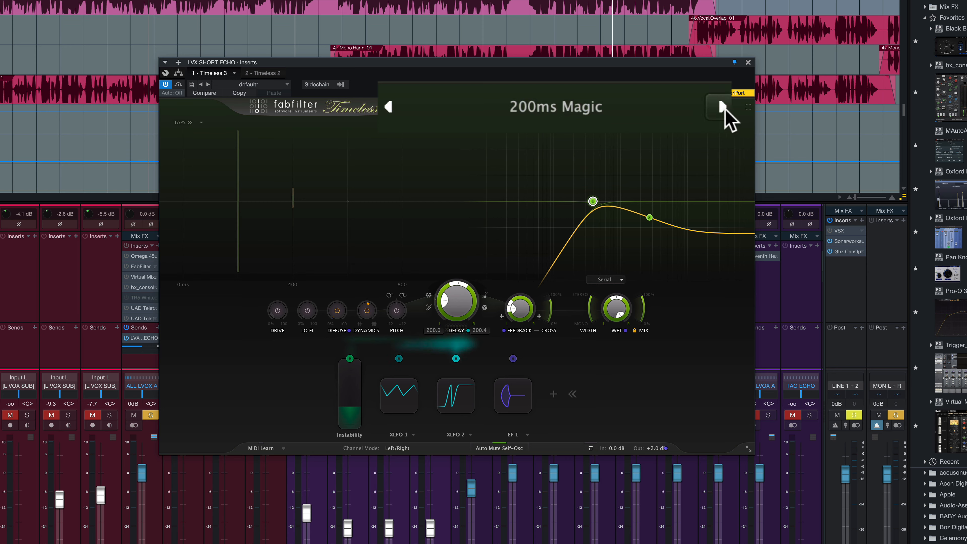
click(723, 108)
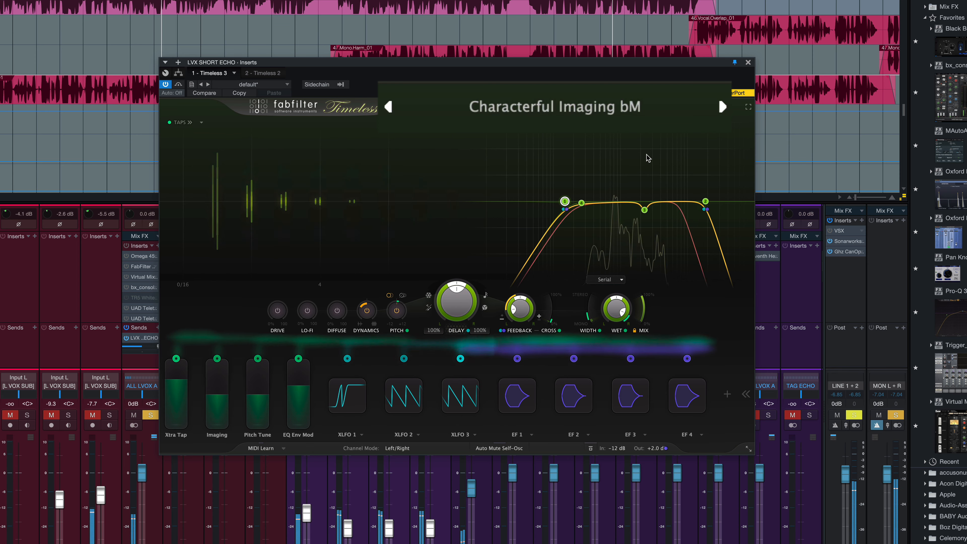
click(730, 108)
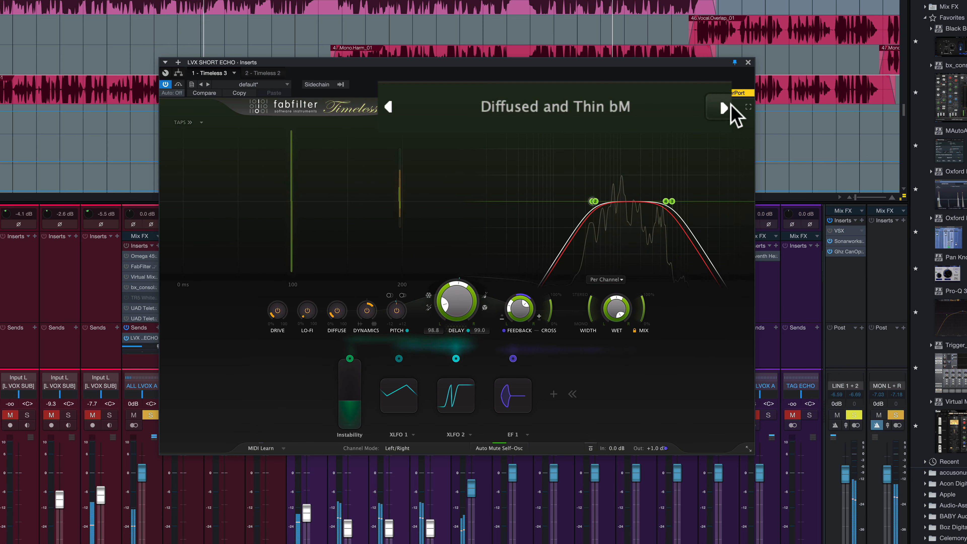
click(723, 107)
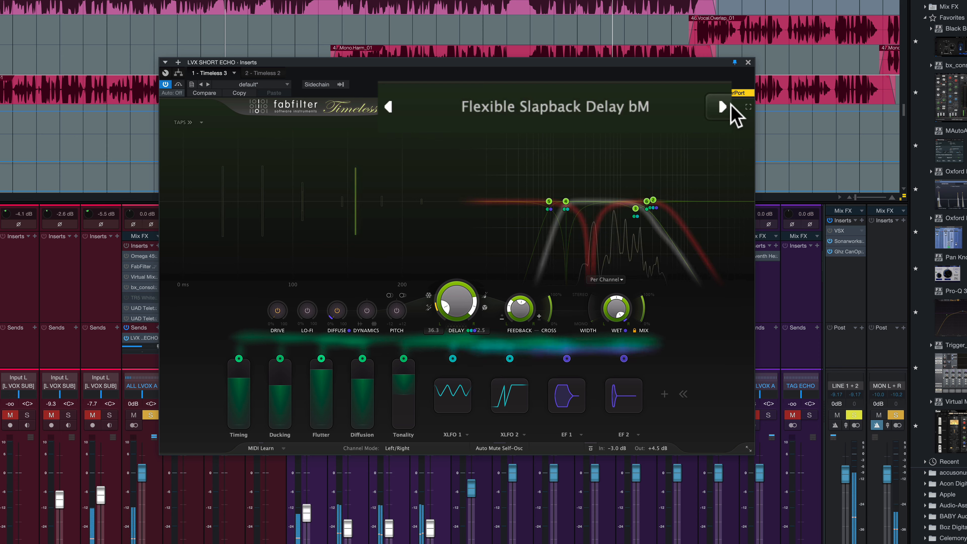
click(732, 107)
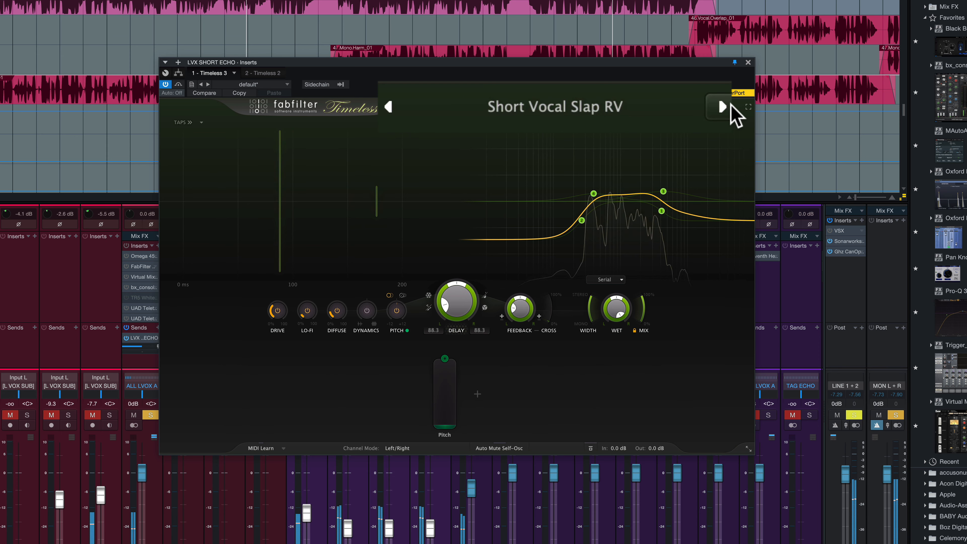
- Audition the Long vocal presets Long into Diffusion bM and Tappalicious bM
click(547, 109)
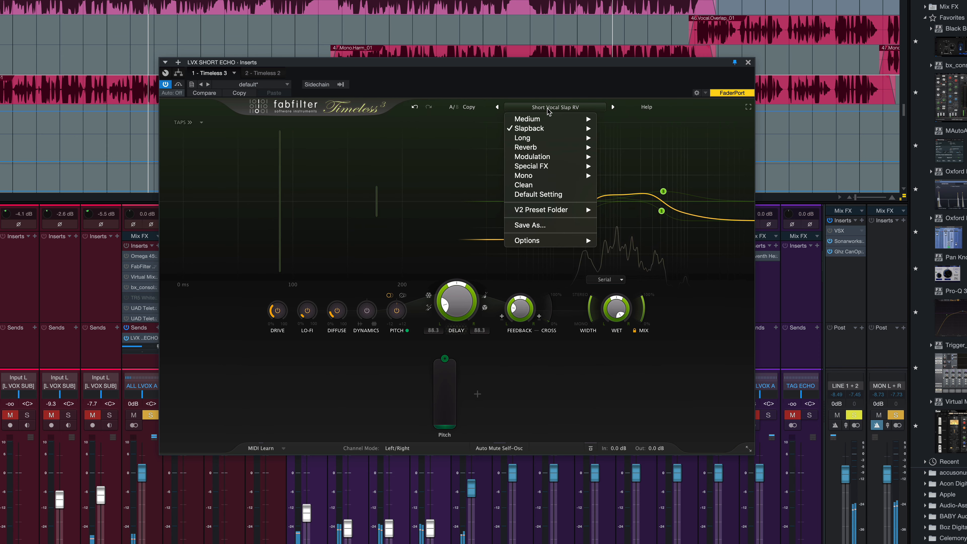
mouse_move(552, 138)
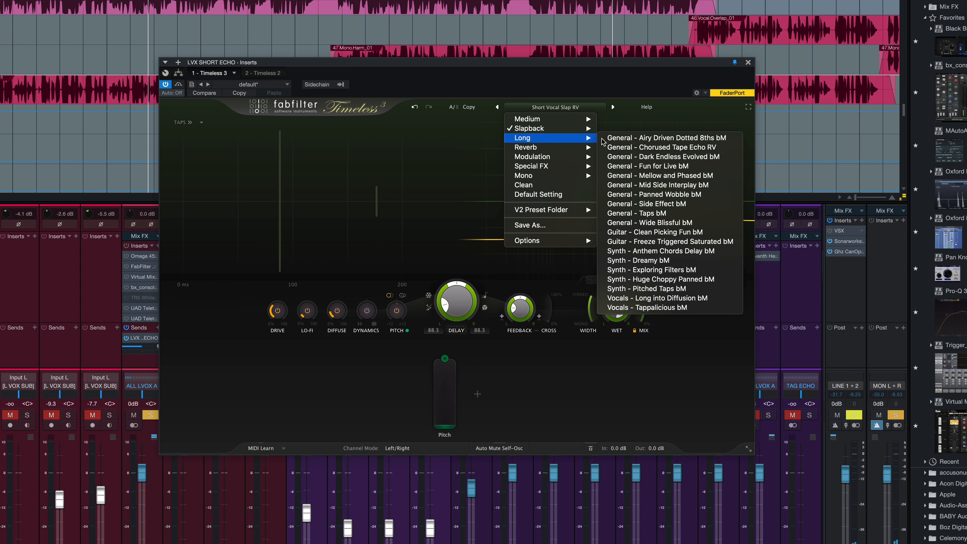
click(660, 300)
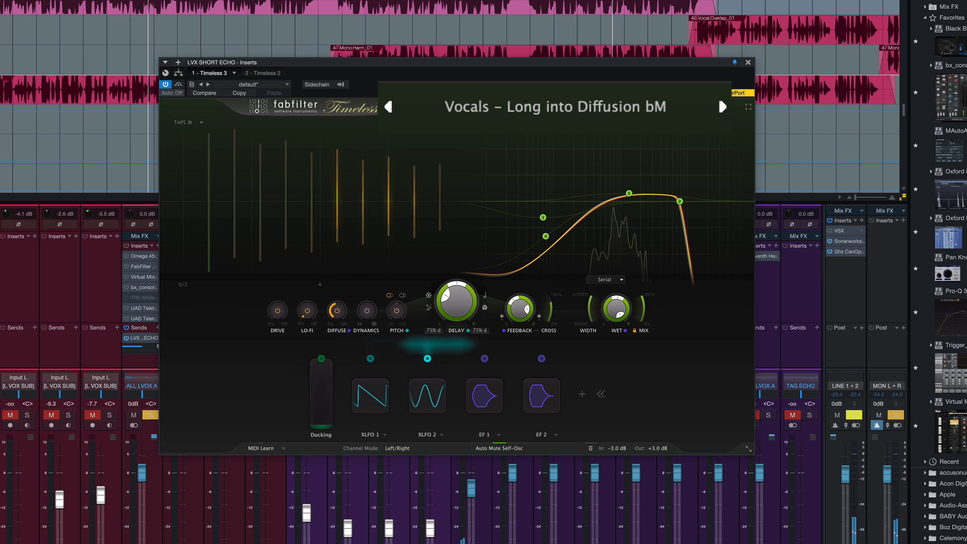
click(723, 107)
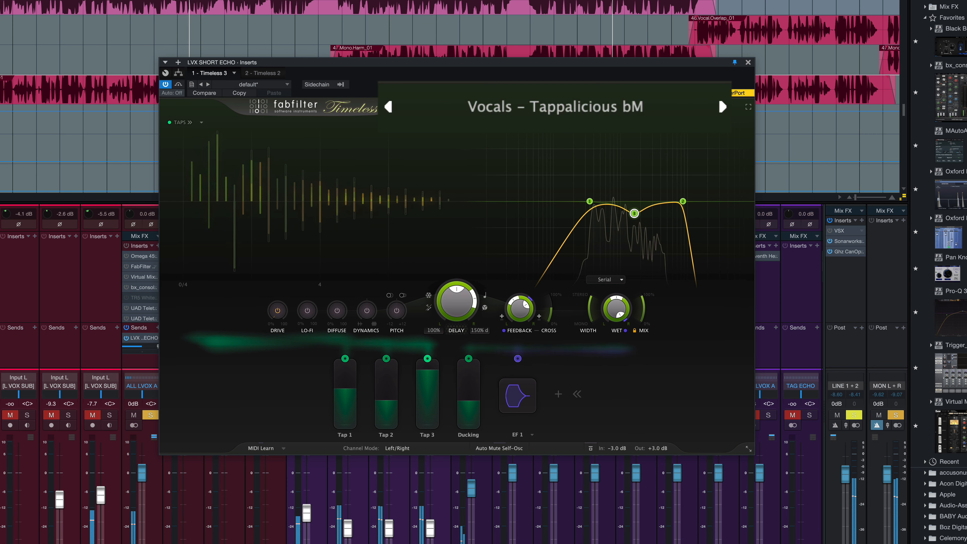
- Audition the Special FX Rhythmic presets in order from Drunky Fummer DW through Scratch That Itch DW
click(547, 107)
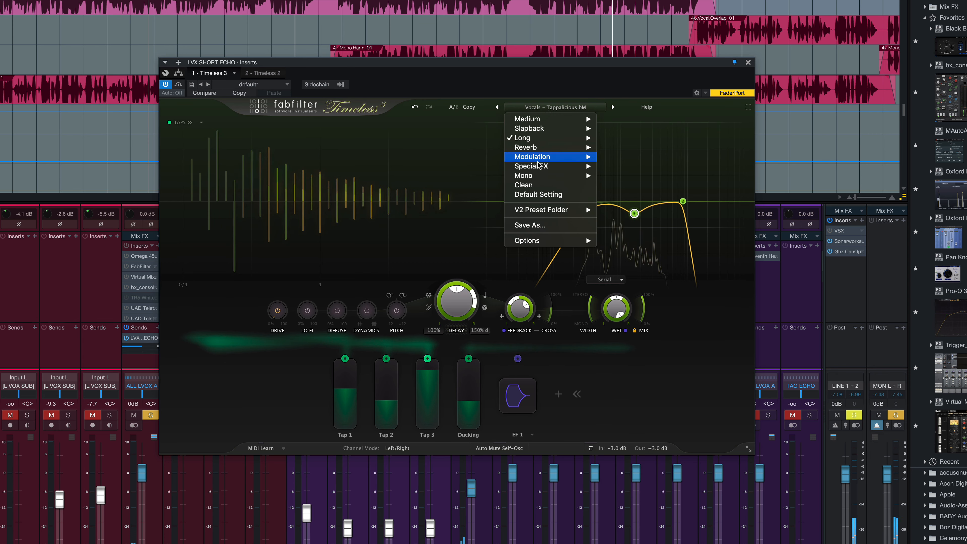
mouse_move(537, 169)
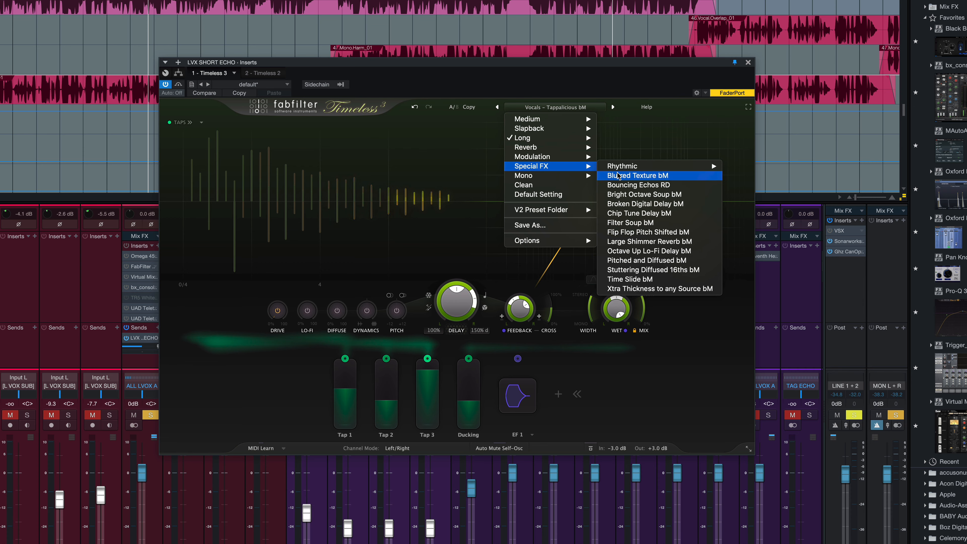
mouse_move(619, 169)
click(754, 187)
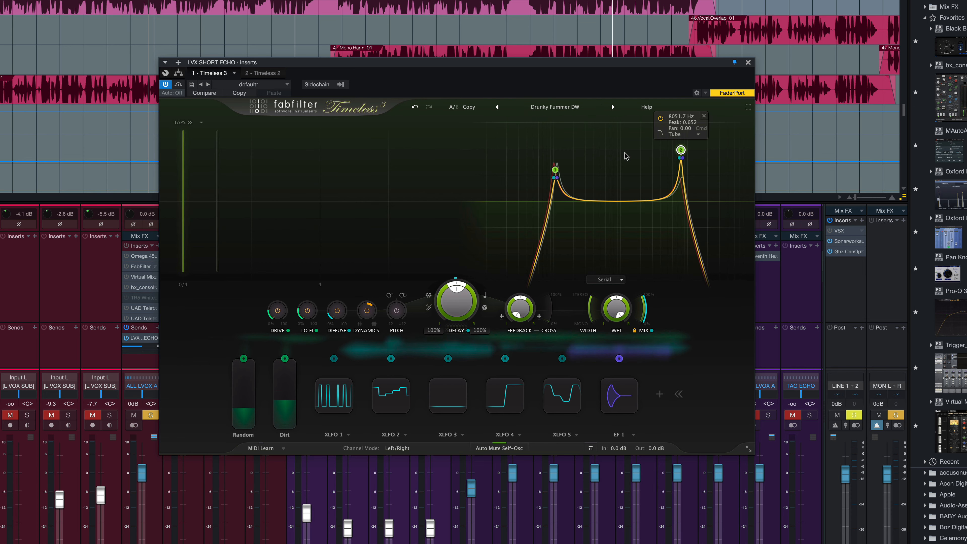
click(613, 107)
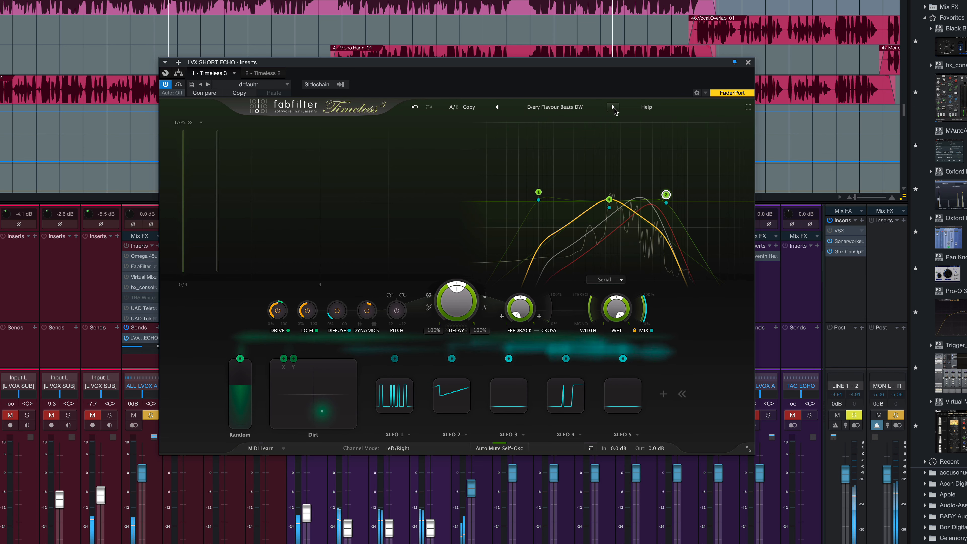
click(613, 108)
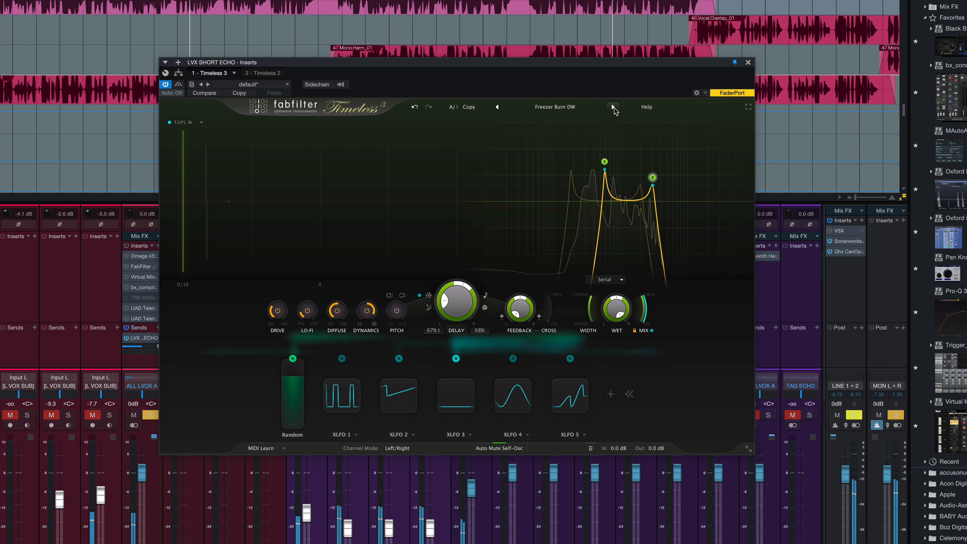
click(613, 108)
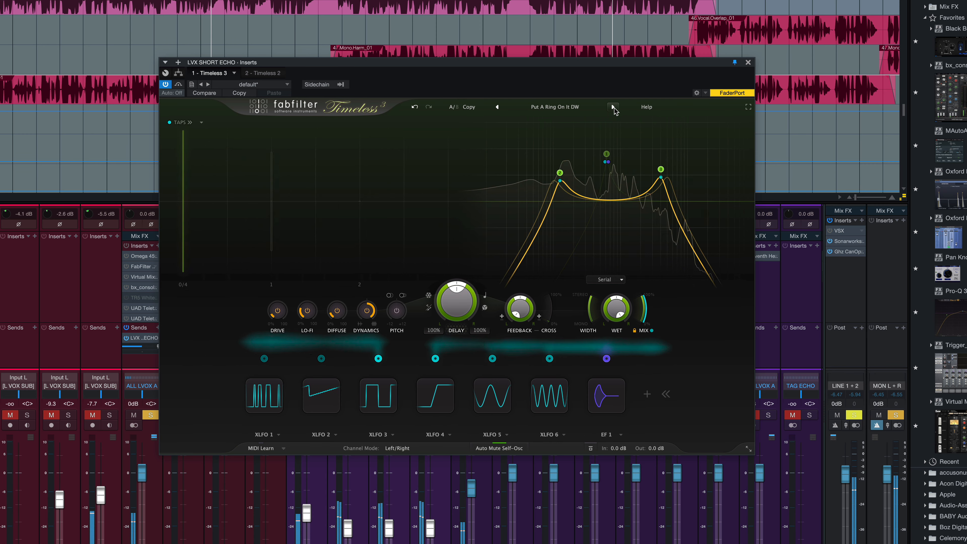
click(614, 108)
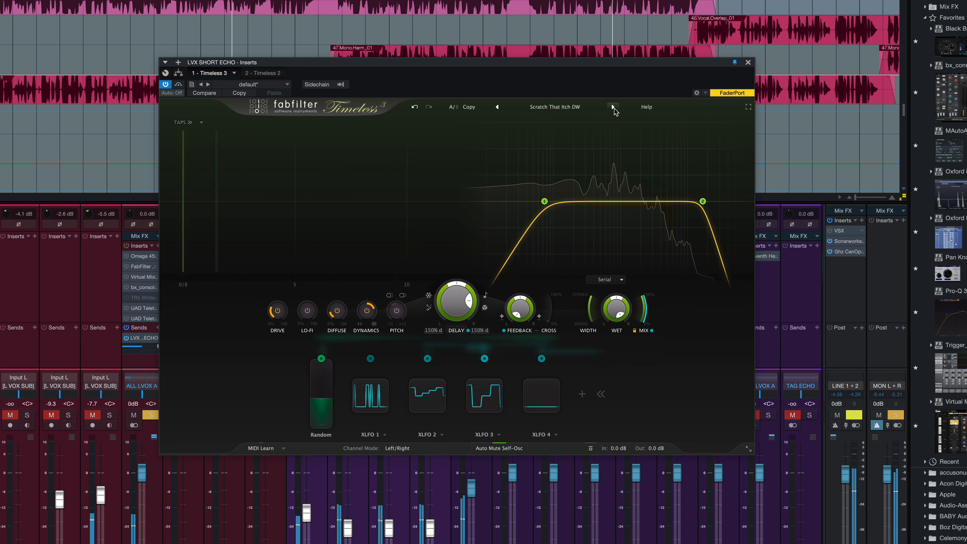
- Audition the Special FX presets in order from Blurred Texture bM through Filter Soup bM, leaving Filter Soup bM loaded
click(556, 107)
mouse_move(558, 168)
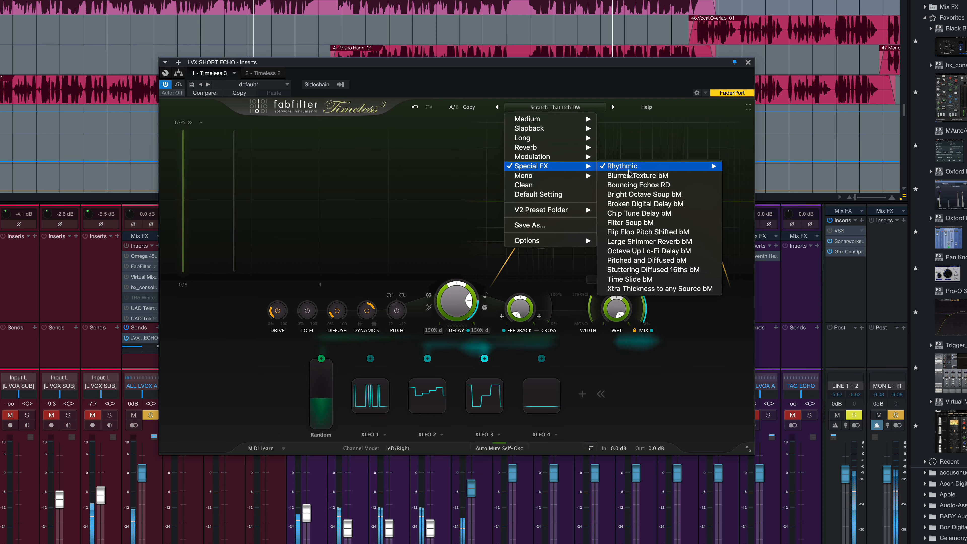
click(632, 178)
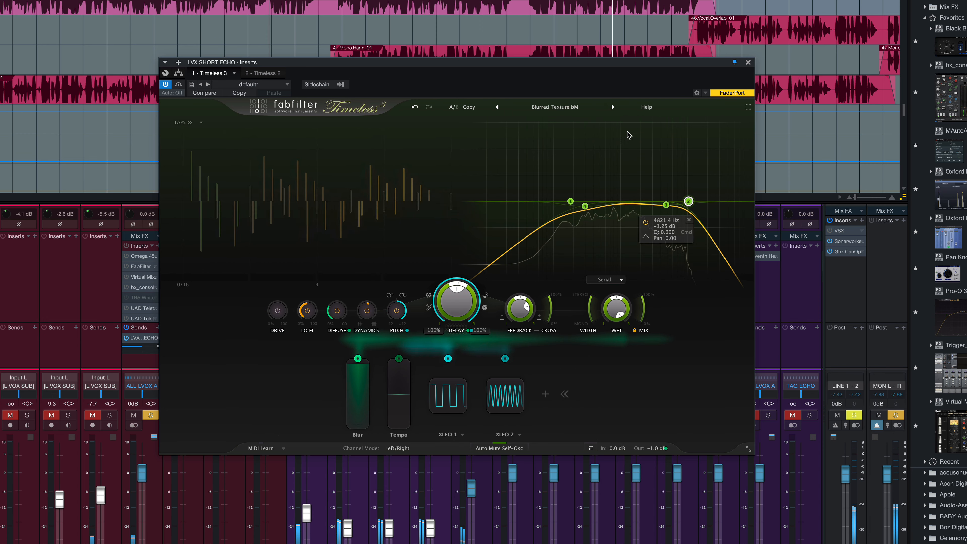
click(614, 108)
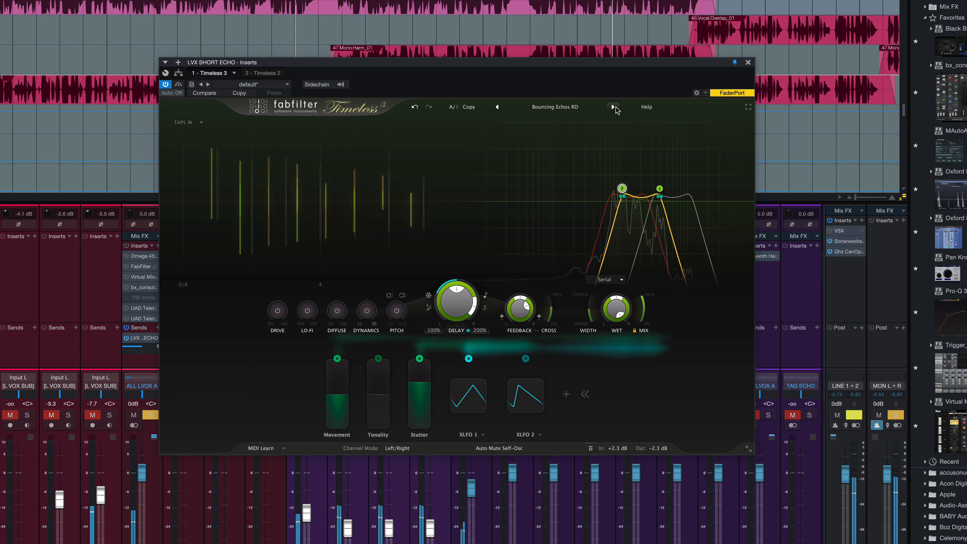
click(613, 108)
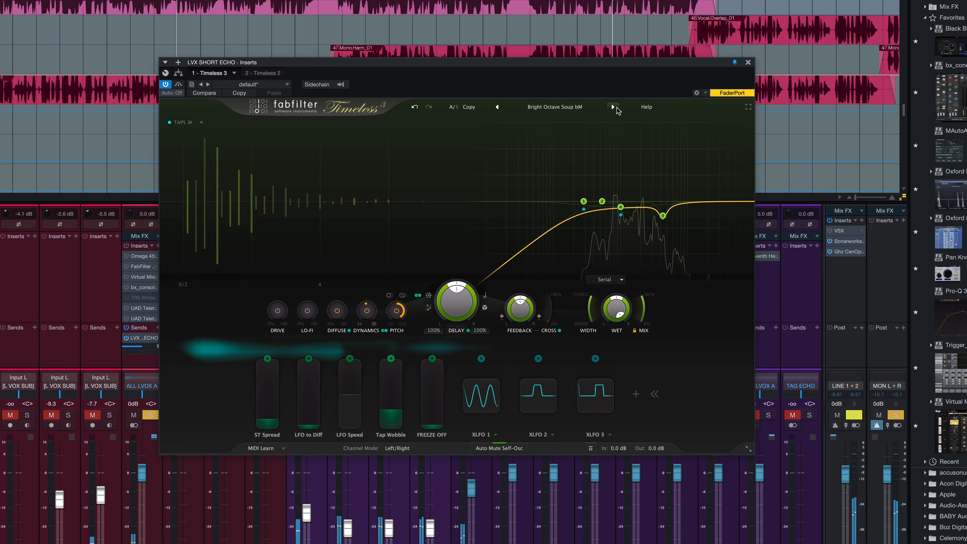
click(613, 107)
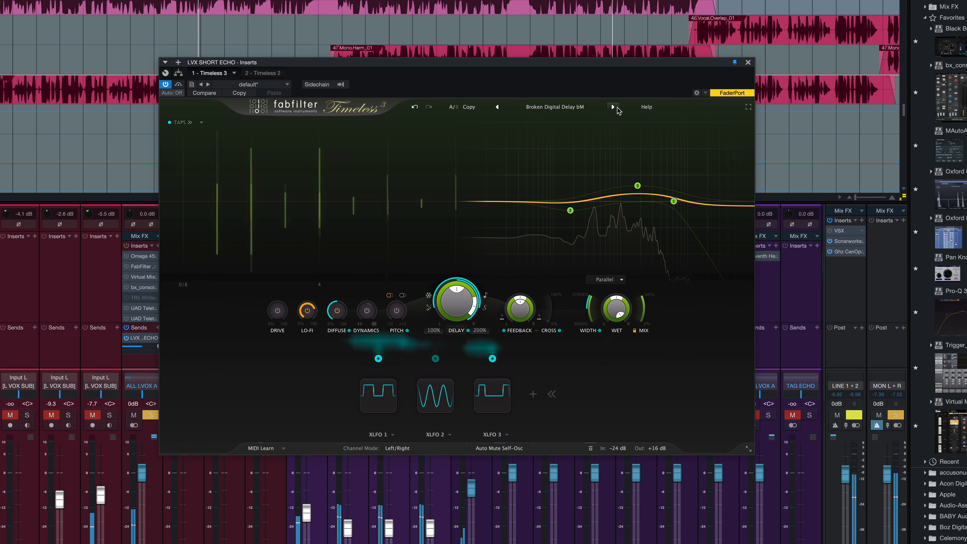
click(613, 108)
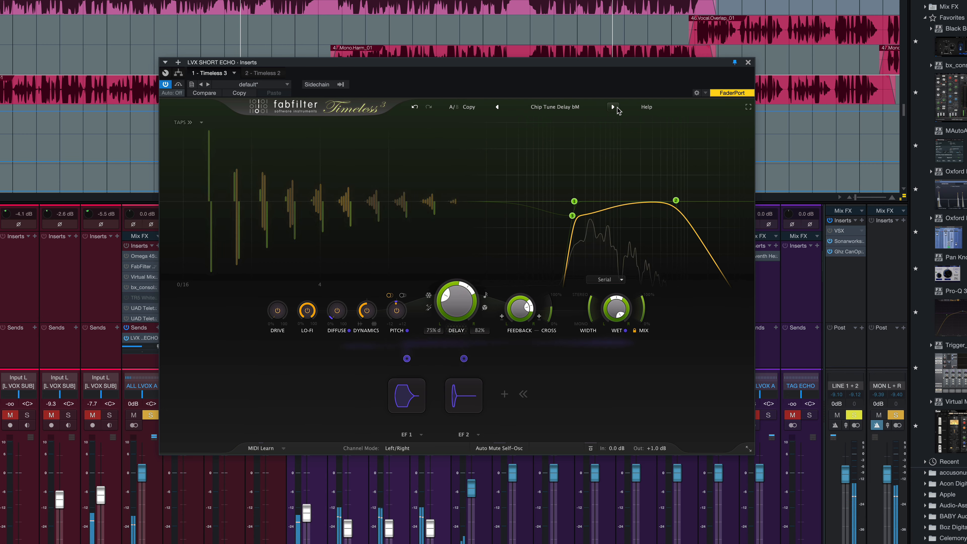
click(615, 108)
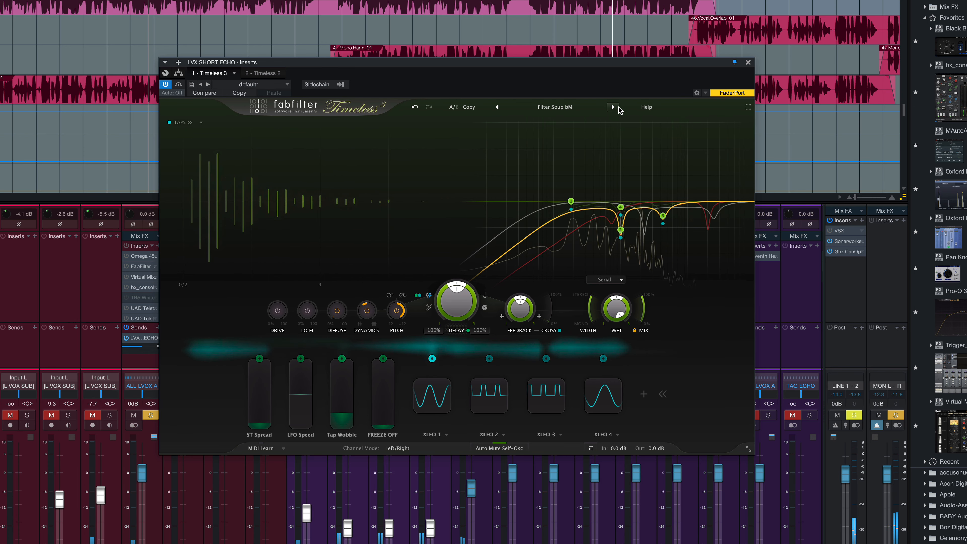
- Bypass Timeless 3 on the Synth 1 channel and raise that channel's fader
click(614, 108)
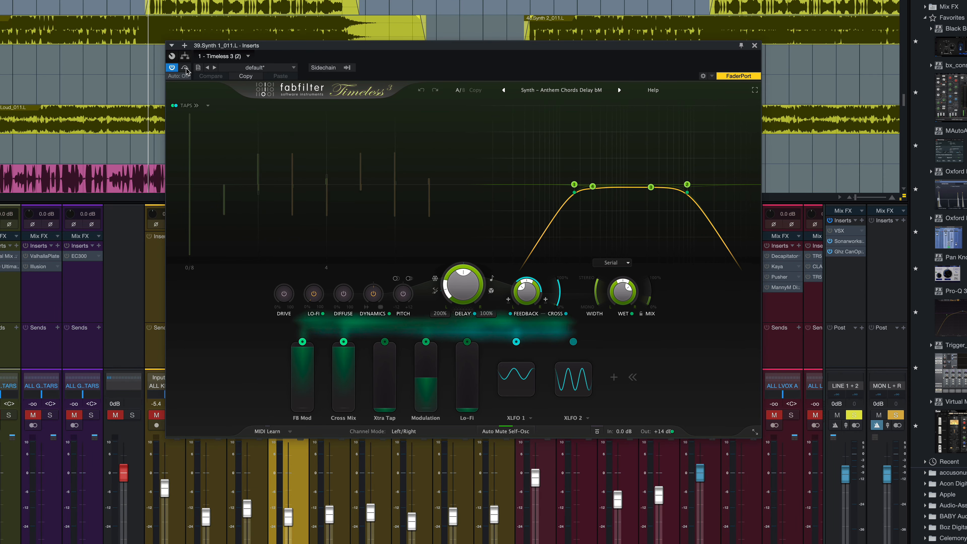
click(185, 68)
drag(351, 50, 314, 67)
drag(288, 517, 287, 491)
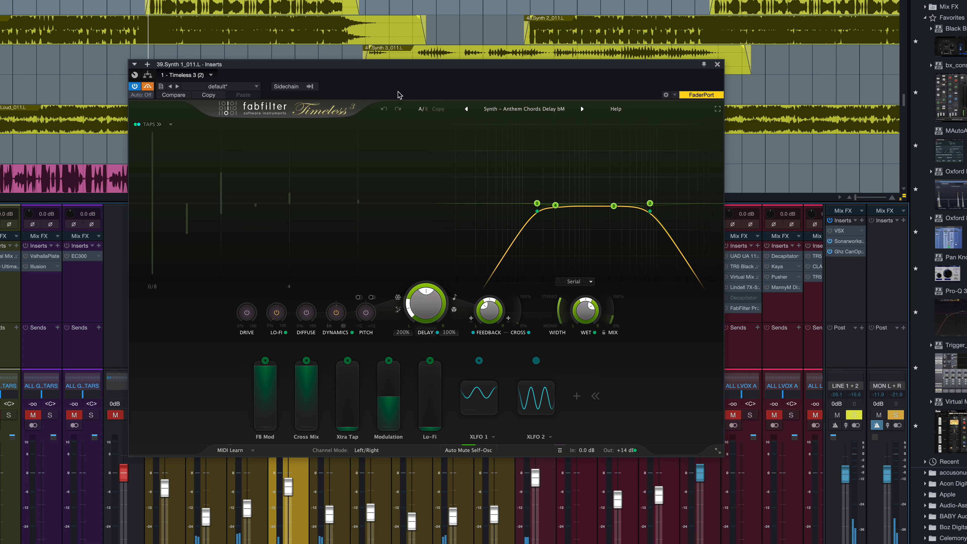
- Audition the Synth presets Anthem Chords Delay bM and Dreamy bM with Timeless 3 active on the synth channel
click(493, 110)
click(462, 100)
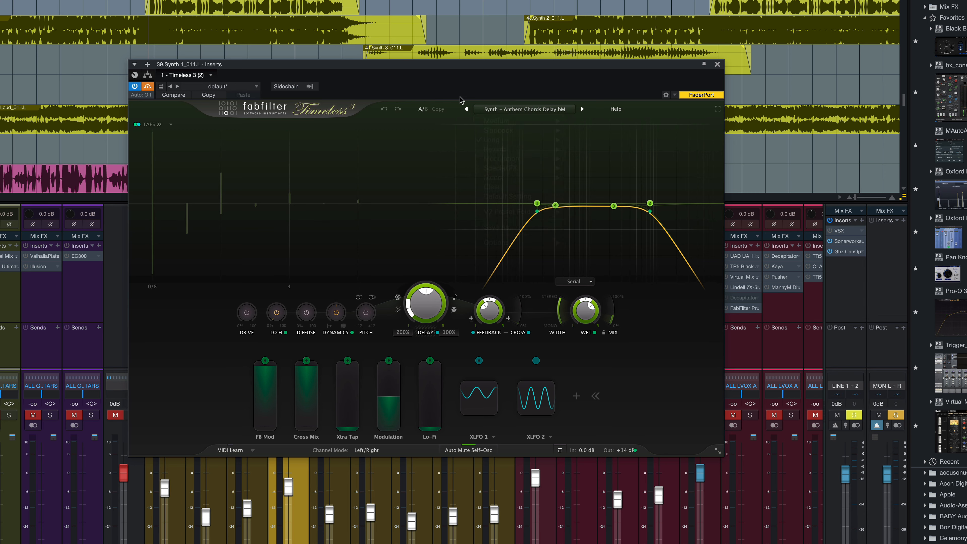
key(space)
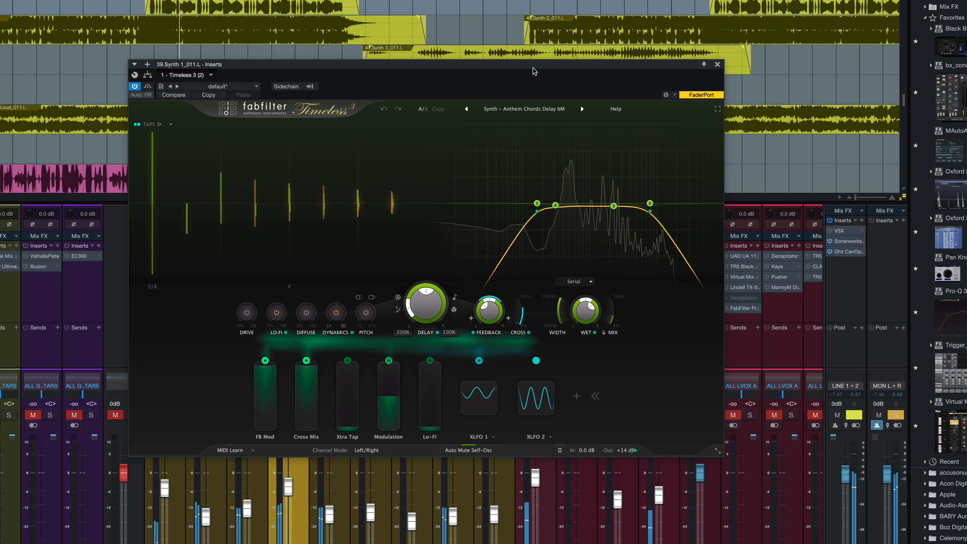
key(space)
click(582, 110)
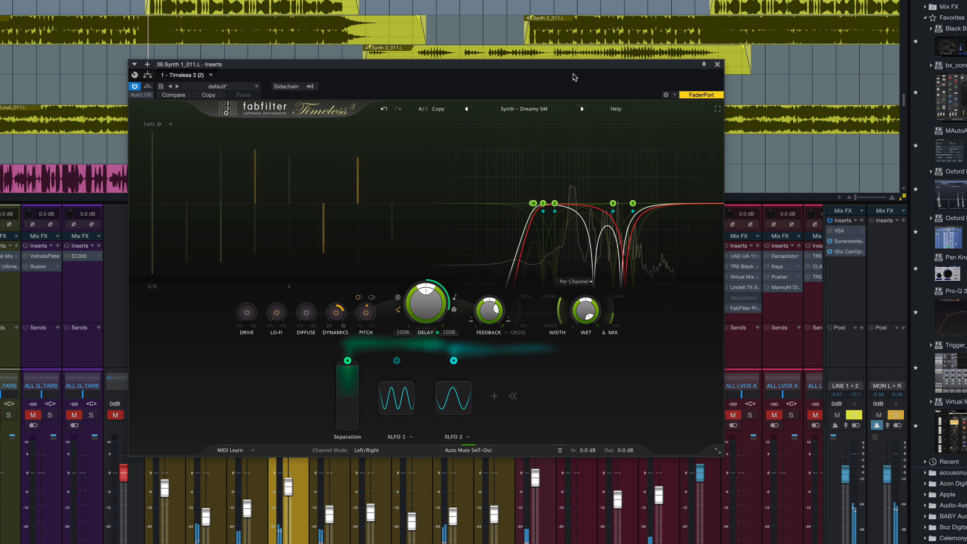
key(space)
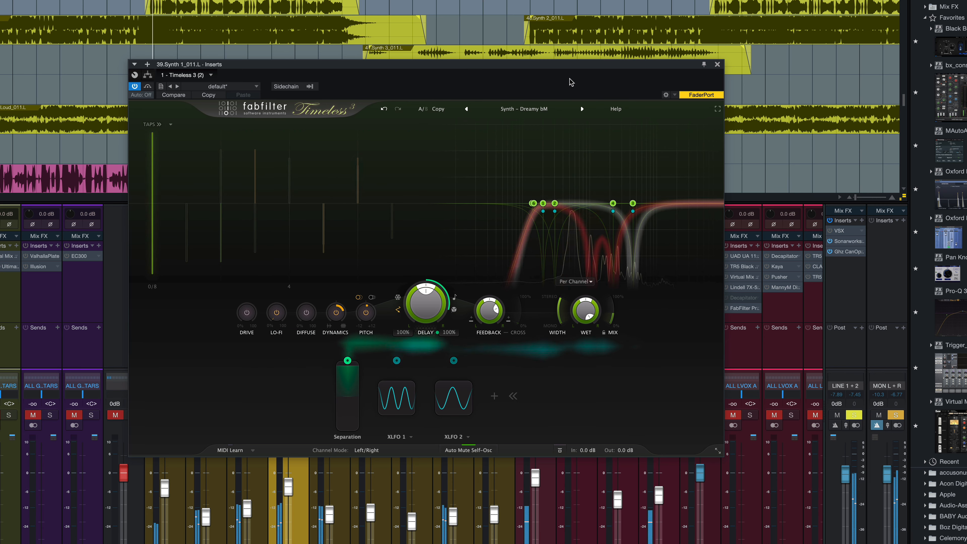
- Audition the presets in order from Exploring Filters bM through Long into Diffusion bM, and close the synth channel's plug-in window
click(582, 109)
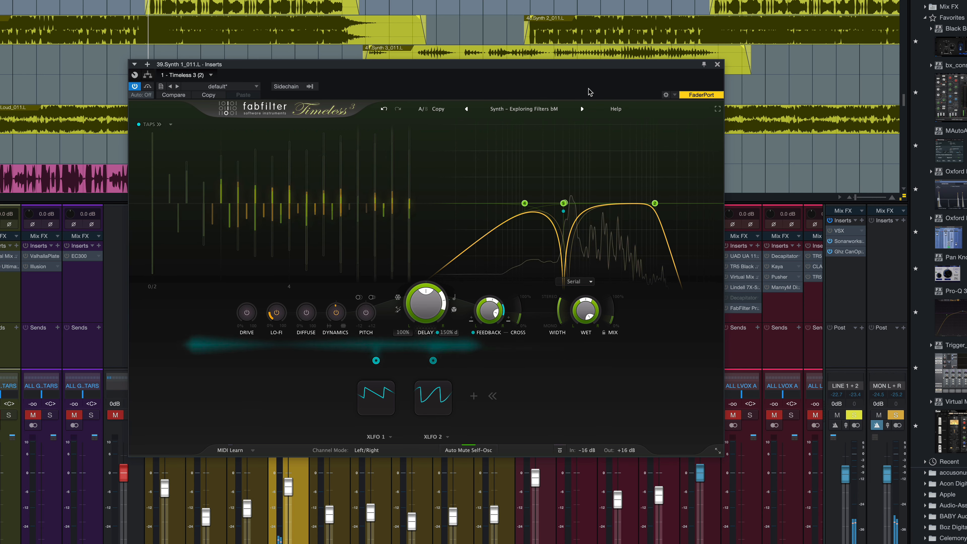
click(582, 109)
key(space)
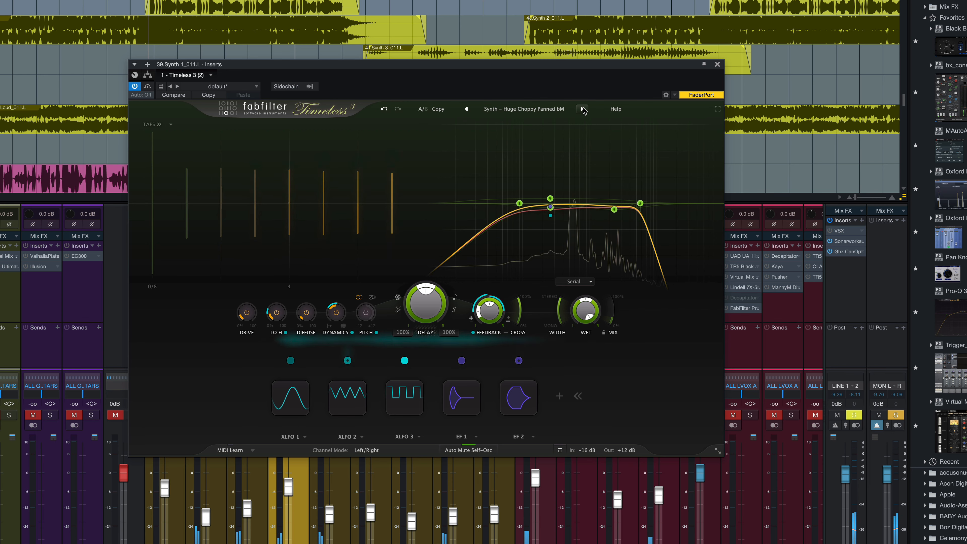
click(582, 109)
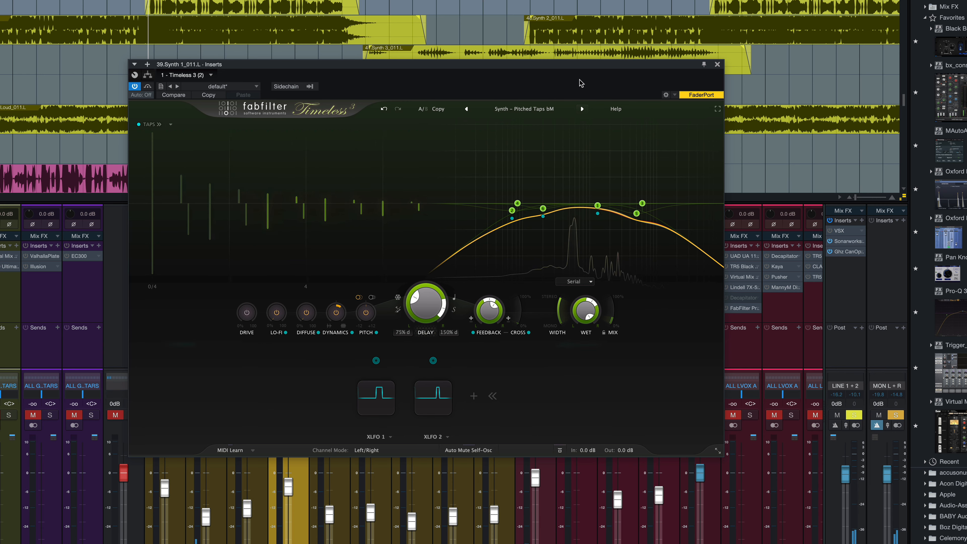
click(584, 109)
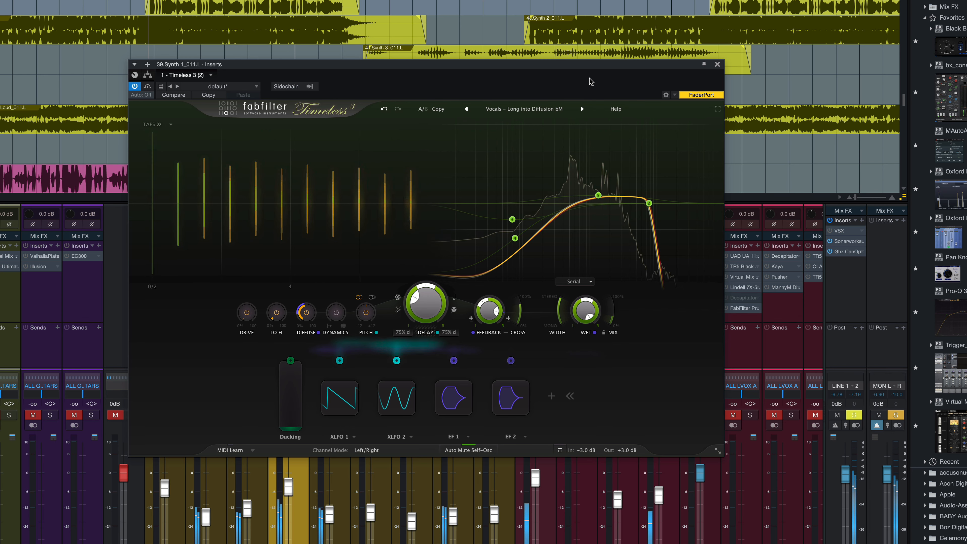
click(717, 66)
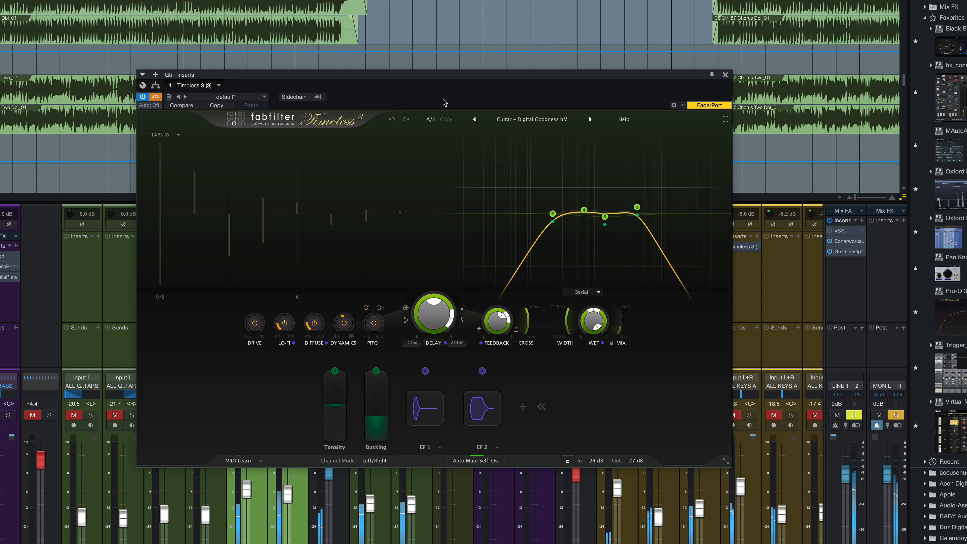
- Play the guitars through the active Digital Goodness bM preset, raising the Mix slightly and locking it
click(156, 98)
key(space)
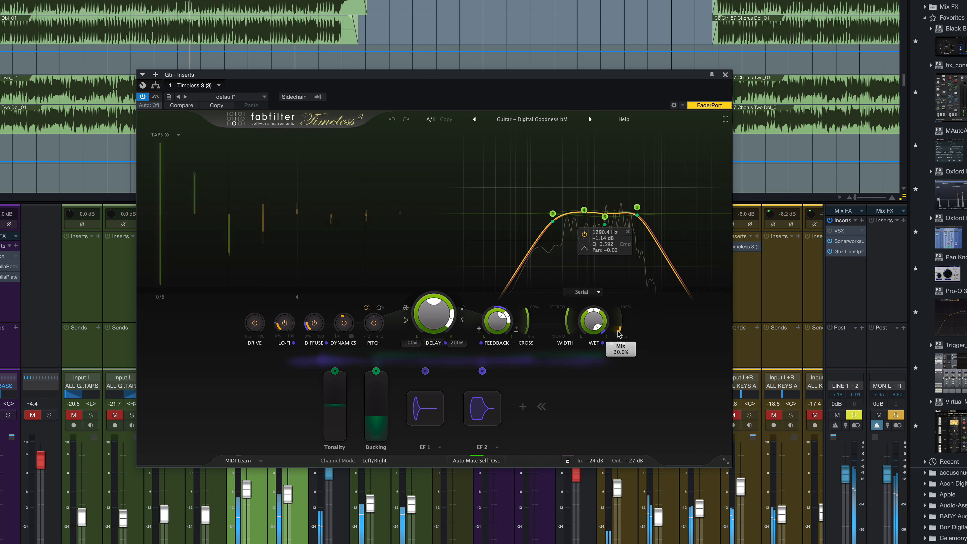
drag(621, 327, 620, 322)
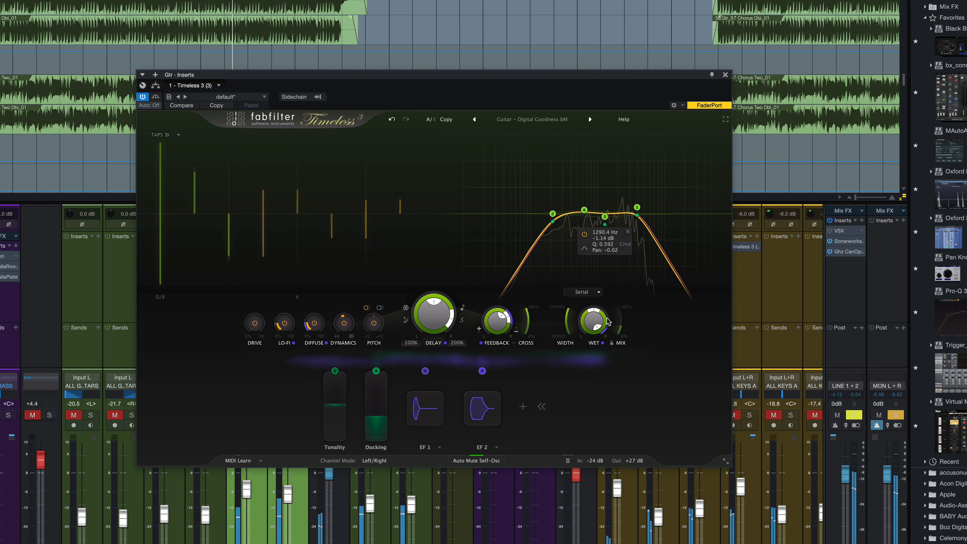
click(612, 343)
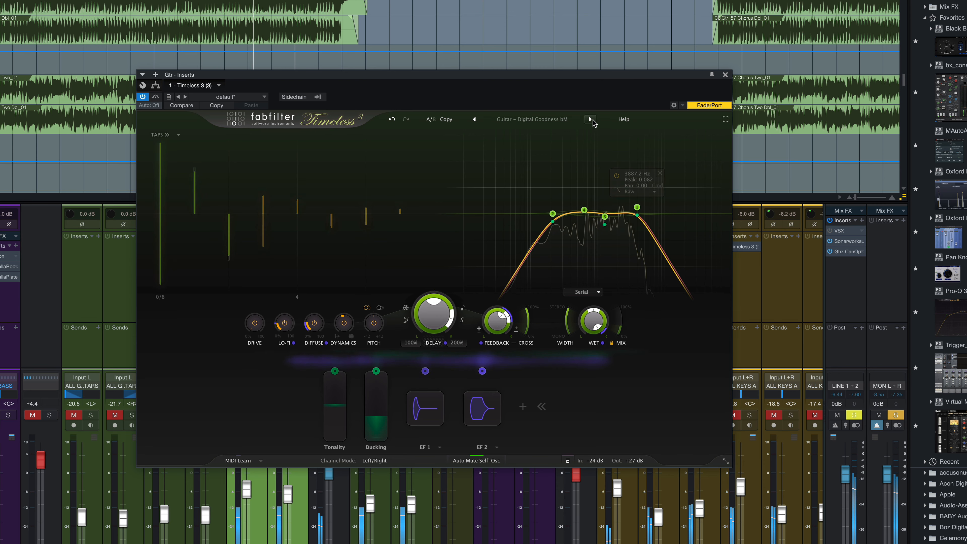
- Audition the Guitar presets following Digital Goodness bM through Tremolo Delay bM, adjust the Mix on Tremolo Delay bM and stop playback
click(590, 119)
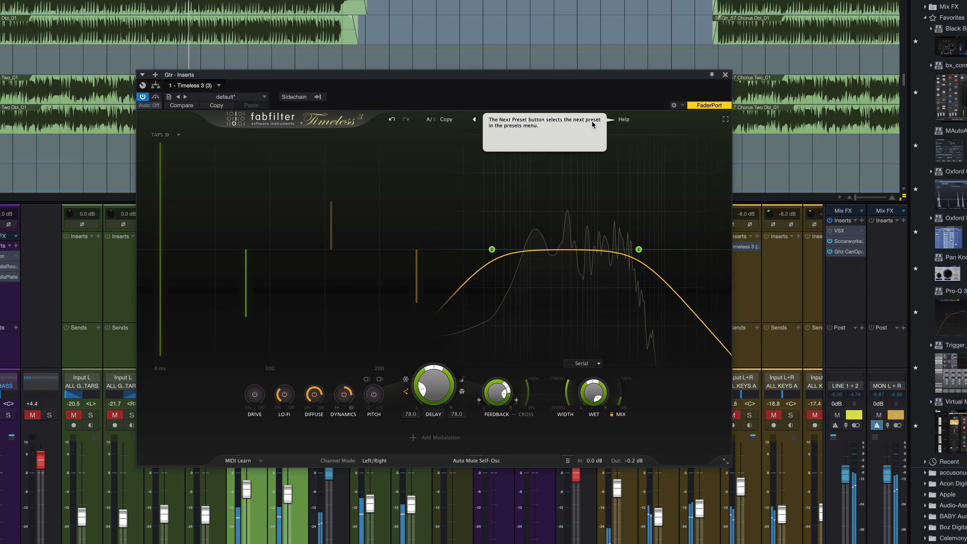
click(596, 119)
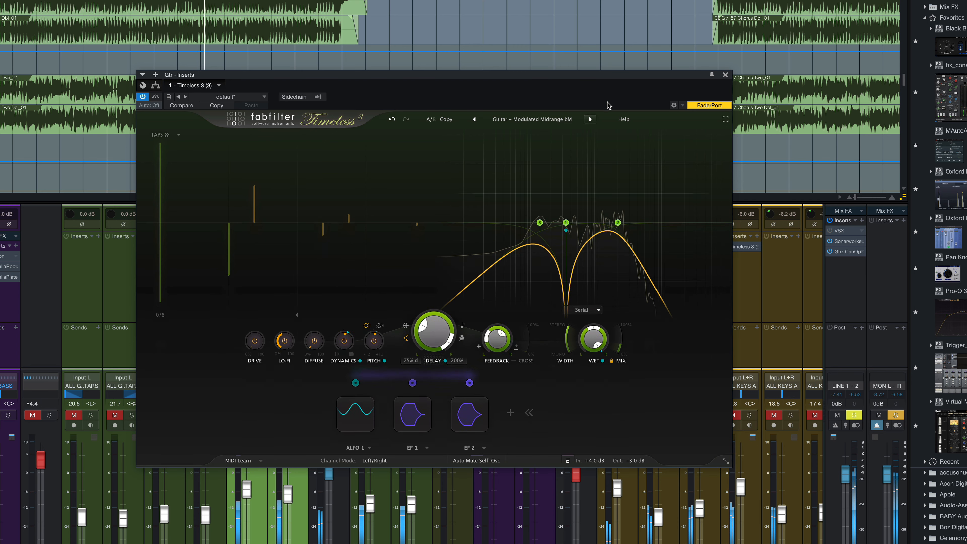
click(589, 119)
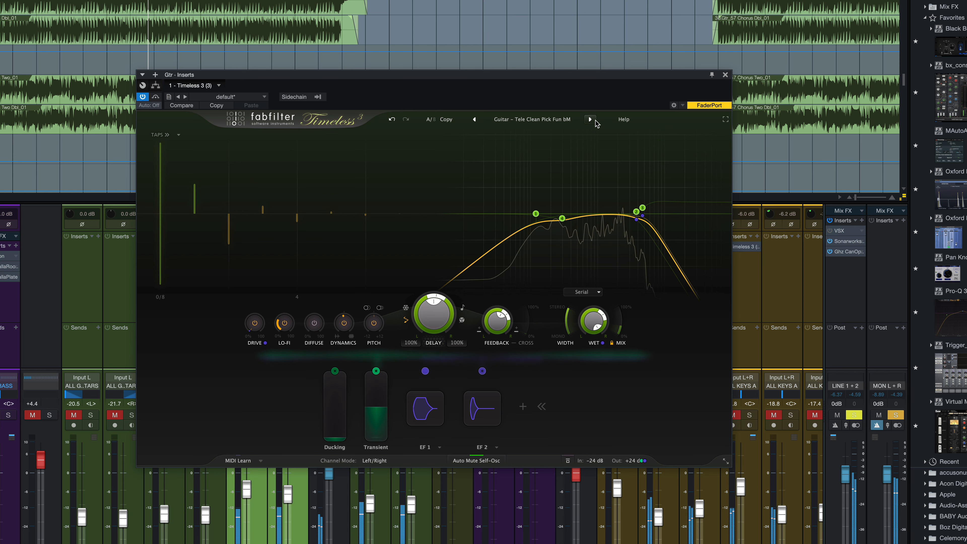
click(590, 120)
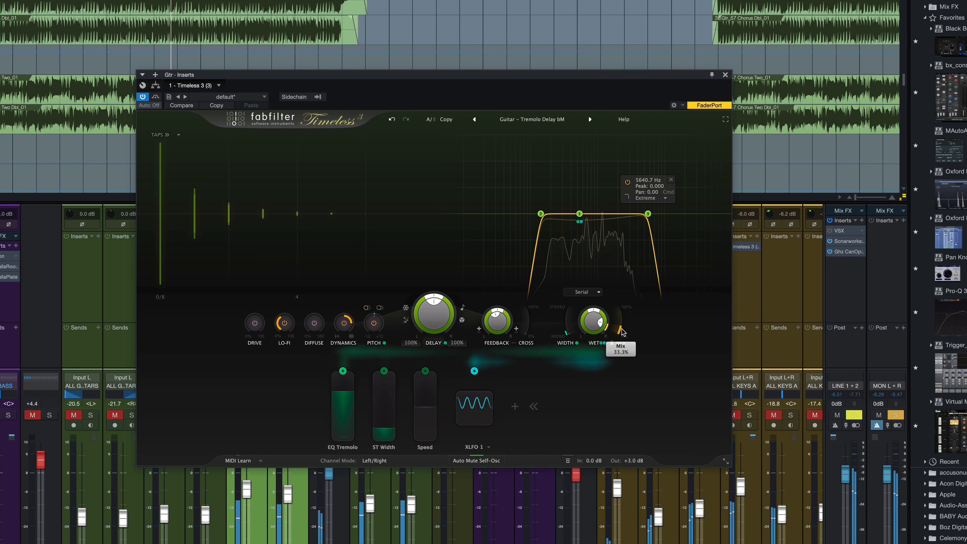
drag(620, 328, 631, 366)
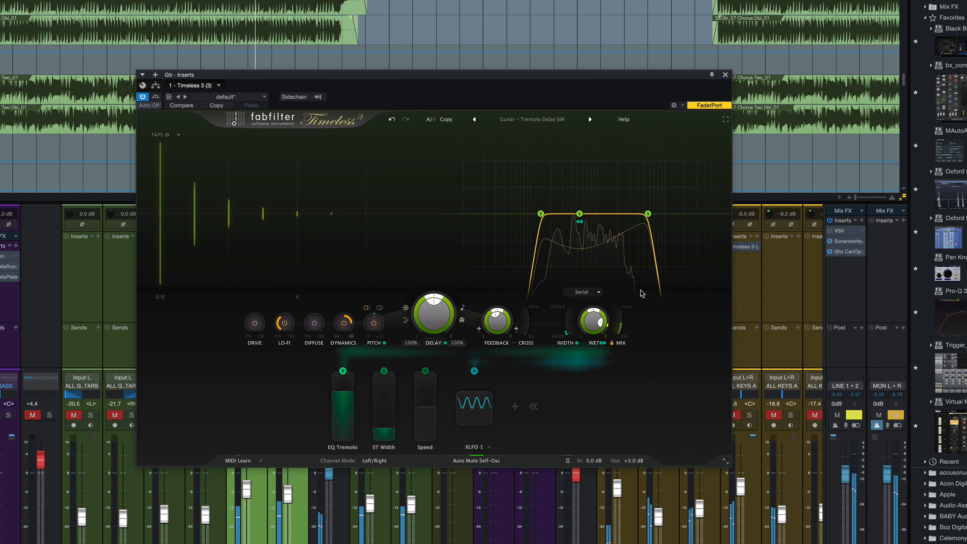
key(space)
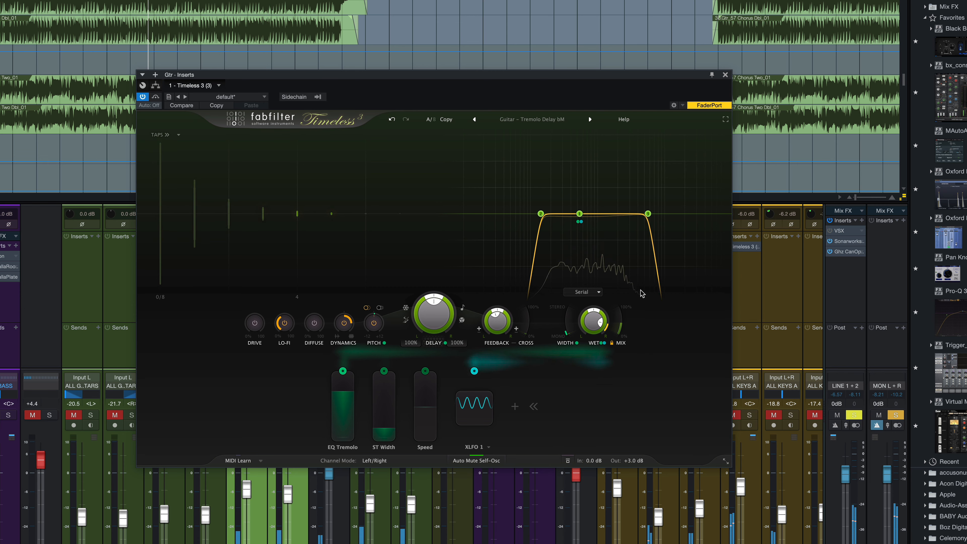